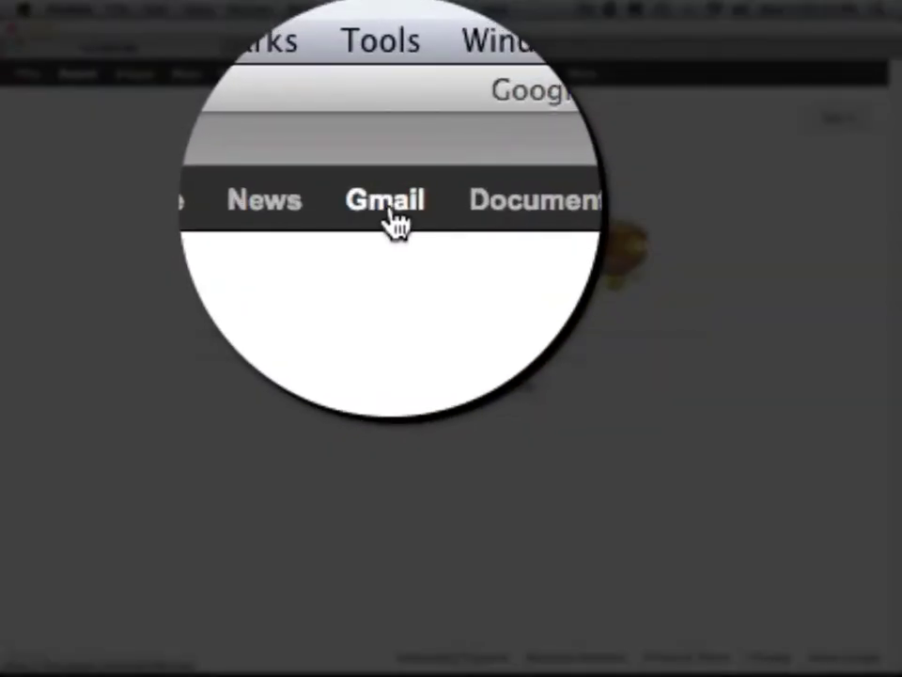
Sign in to Gmail with the saved account and reach the inbox of 89 unread messages.
left_click(389, 78)
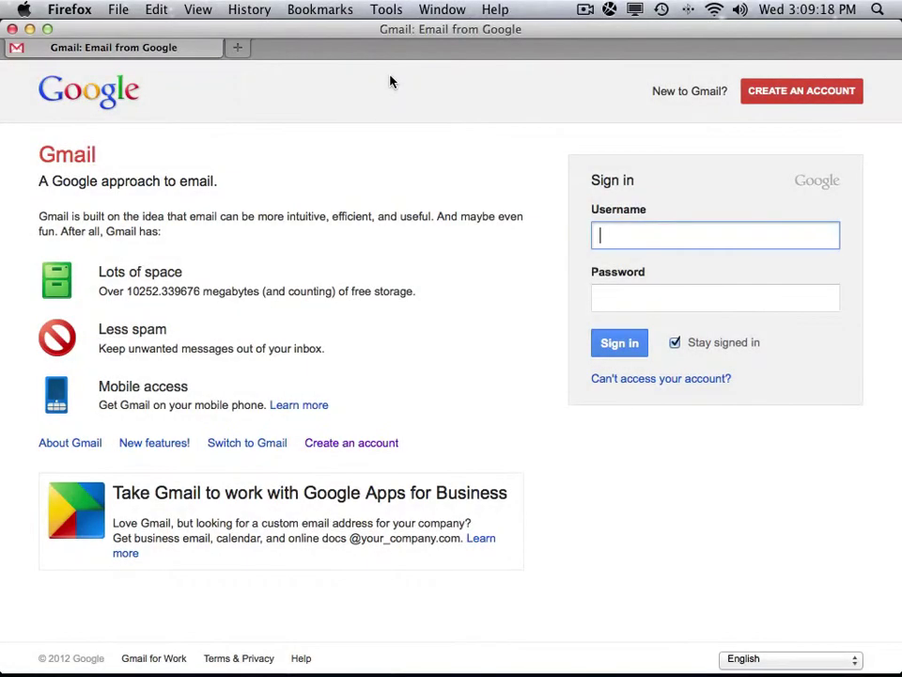
left_click(623, 232)
left_click(638, 257)
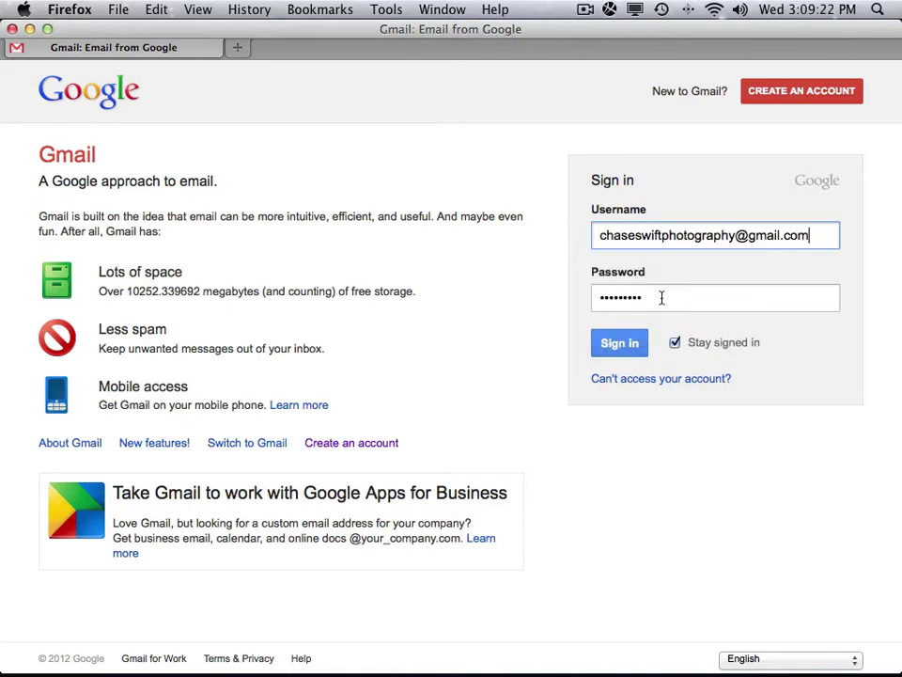
left_click(622, 344)
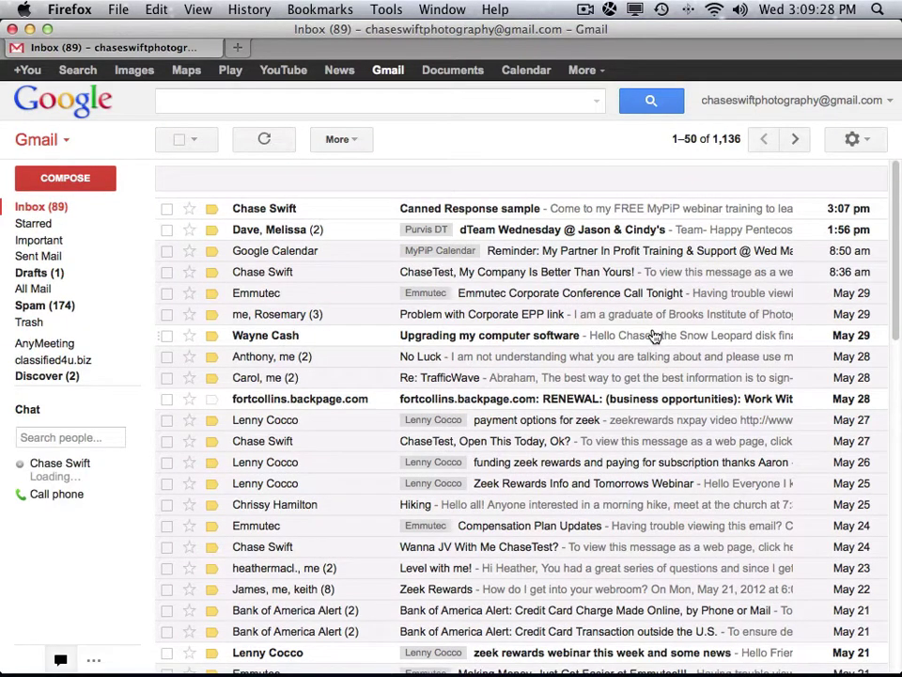
Discard the first draft and start a blank new message containing only the signature.
left_click(85, 177)
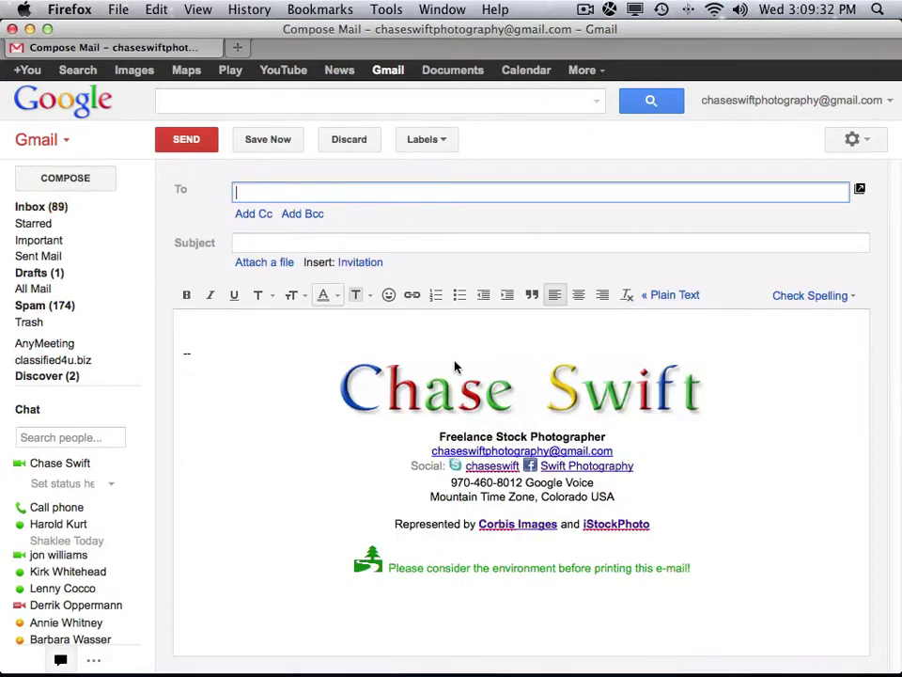
mouse_move(706, 568)
left_mouse_down()
mouse_move(610, 538)
mouse_move(342, 372)
left_mouse_up()
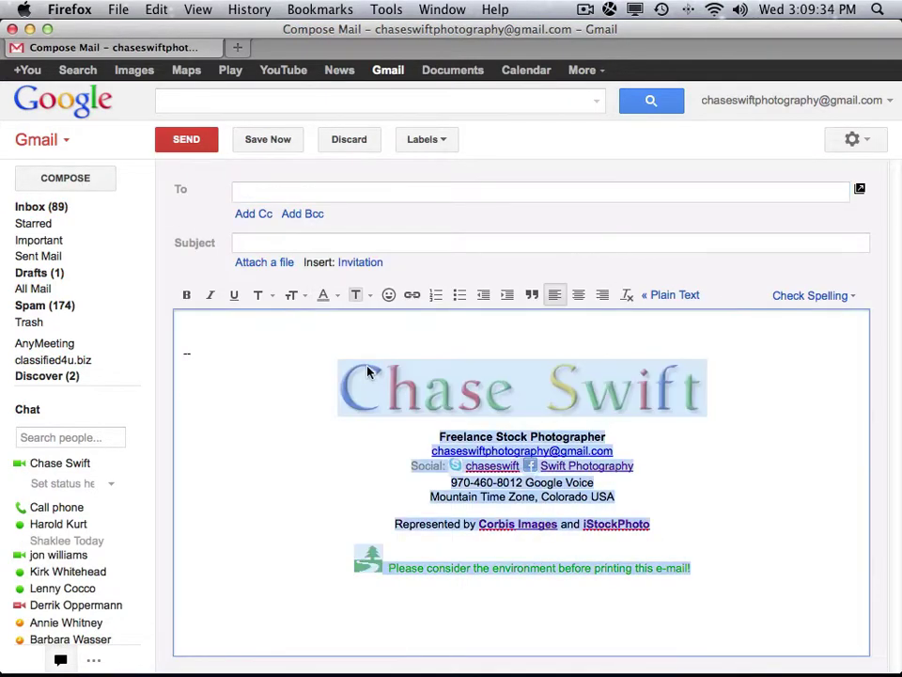
left_click(415, 441)
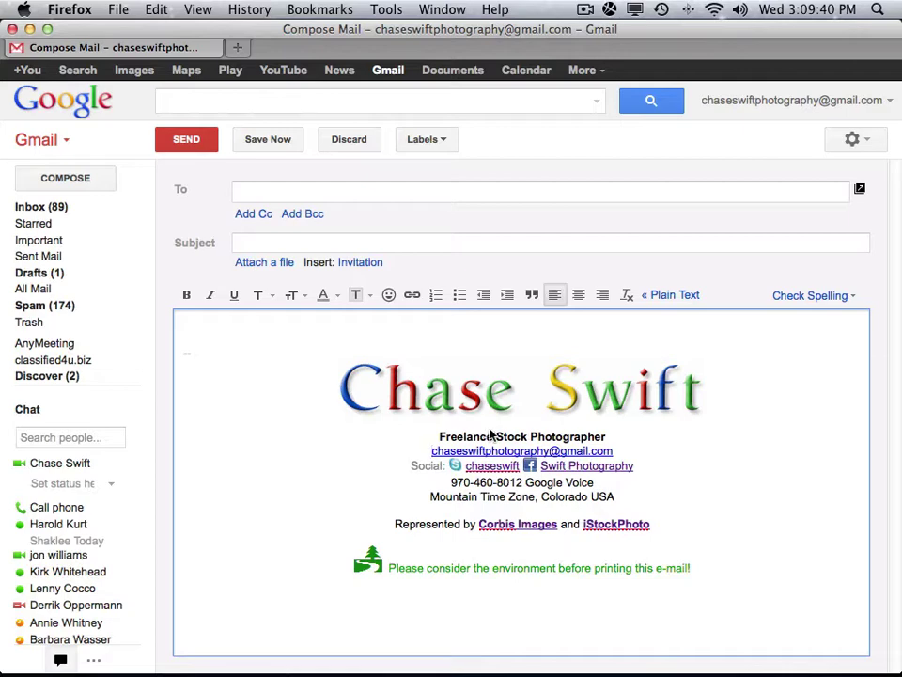
left_click(346, 138)
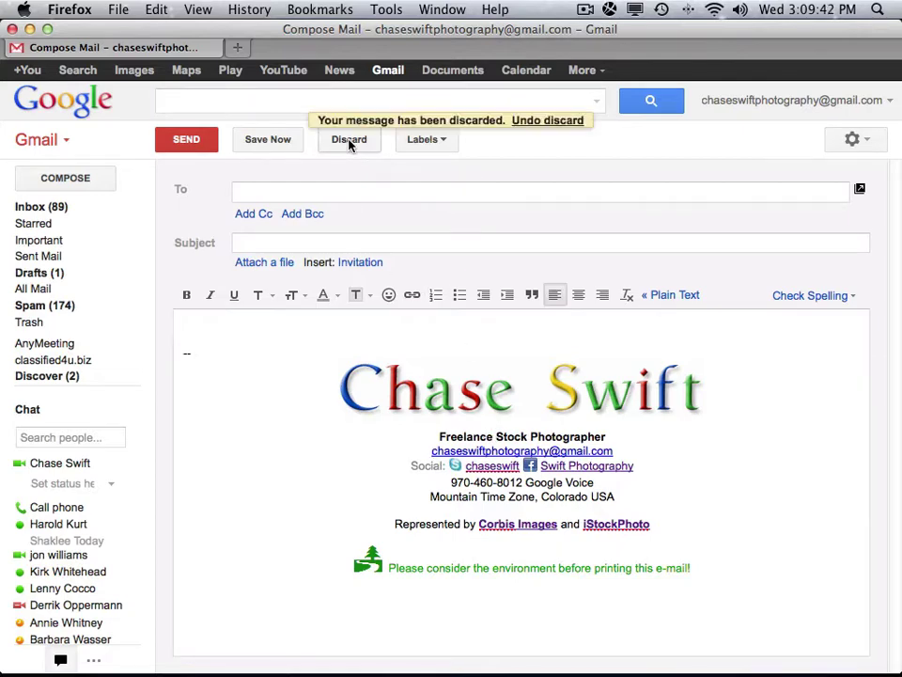
left_click(75, 181)
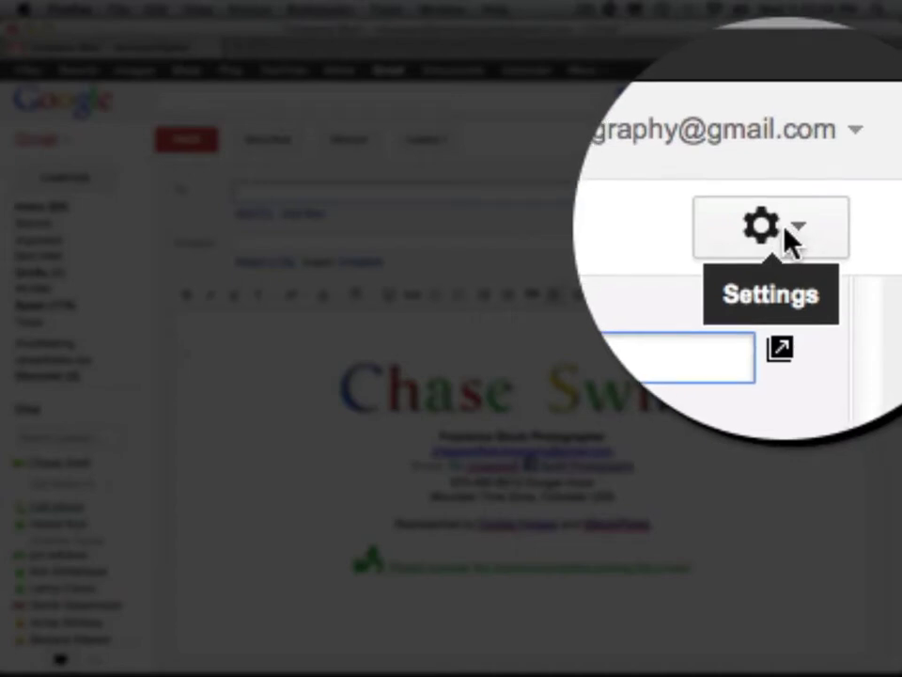
Open Gmail Settings from the gear menu and go to the Labs page.
left_click(857, 141)
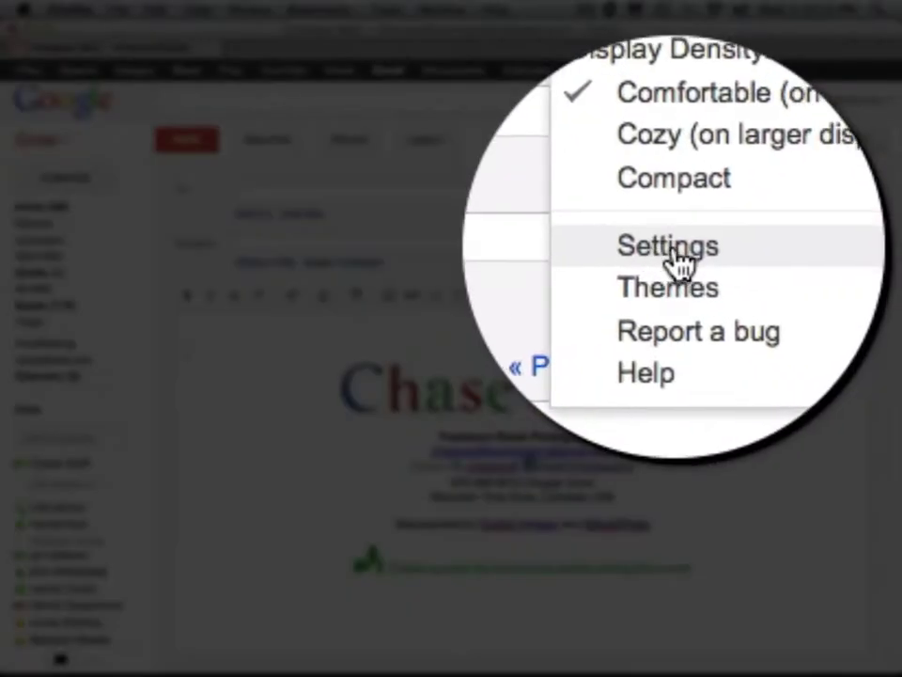
left_click(676, 249)
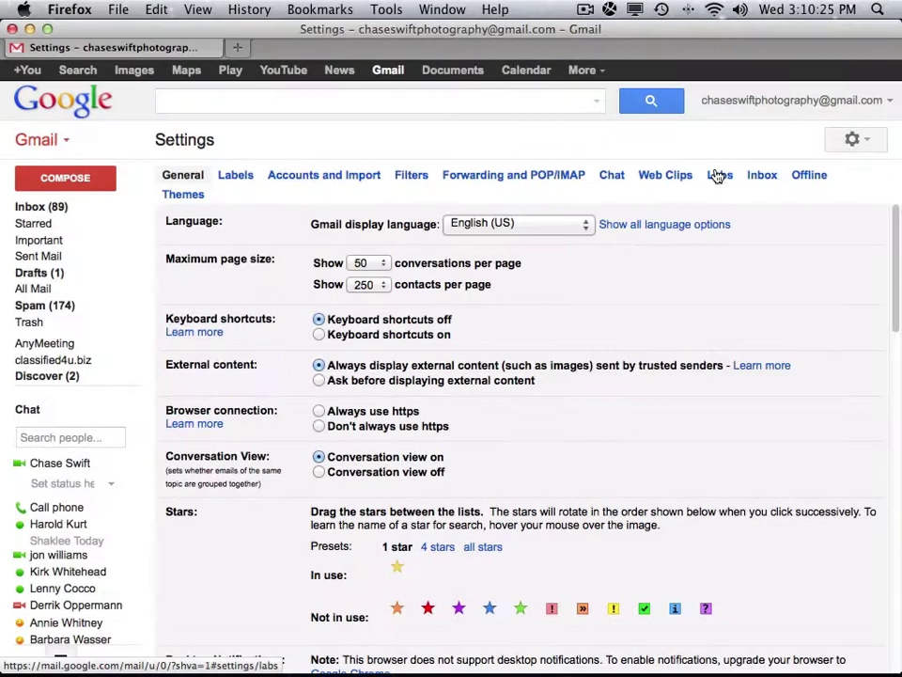
left_click(718, 176)
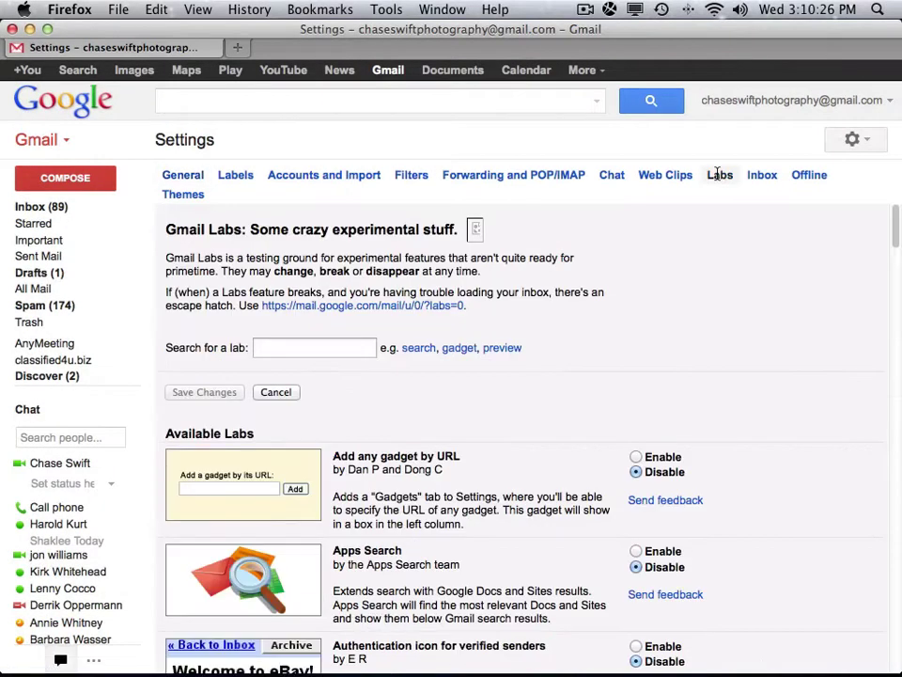
Set the Canned Responses lab to Enable and save the Labs changes.
left_click_drag(893, 221, 869, 314)
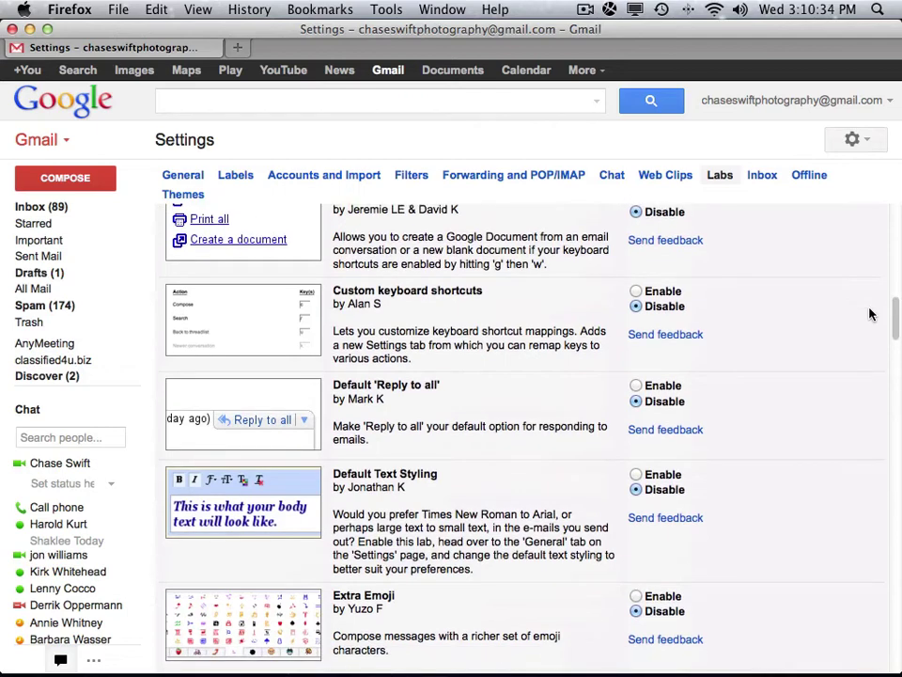
scroll(870, 314, "up", 5)
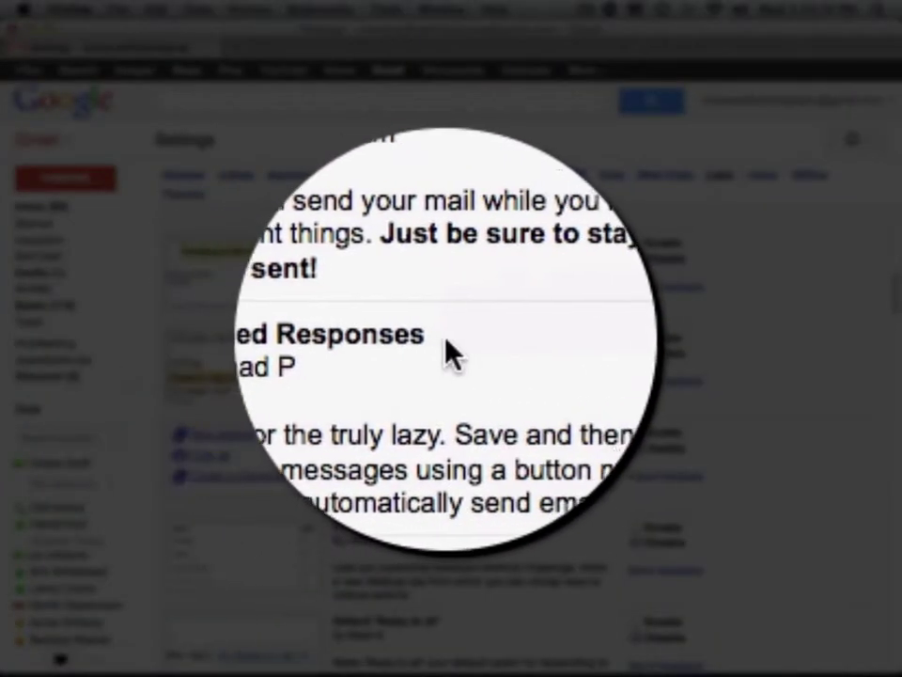
left_click_drag(451, 355, 335, 347)
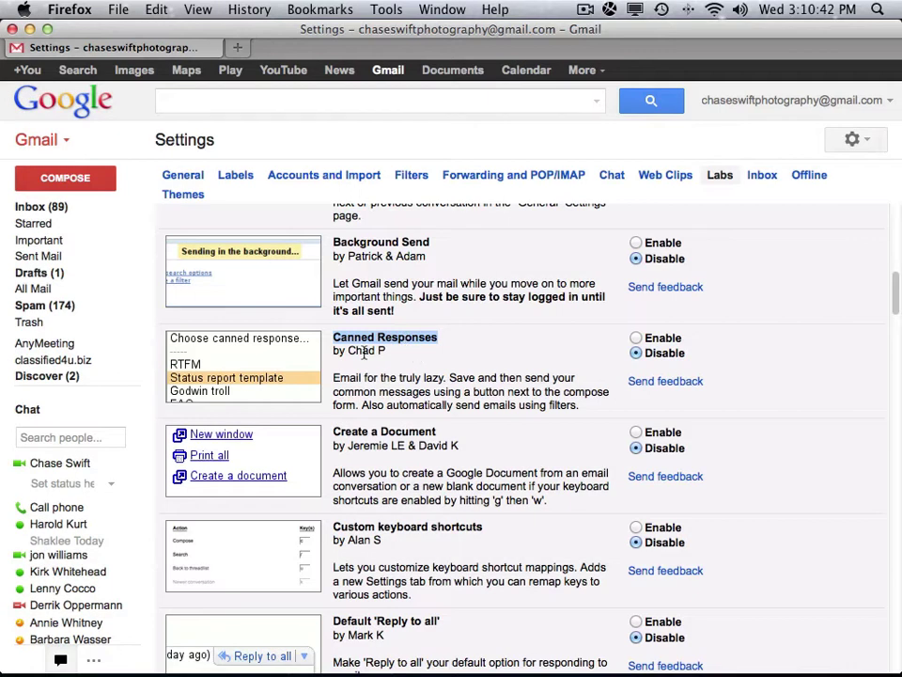
left_click(637, 339)
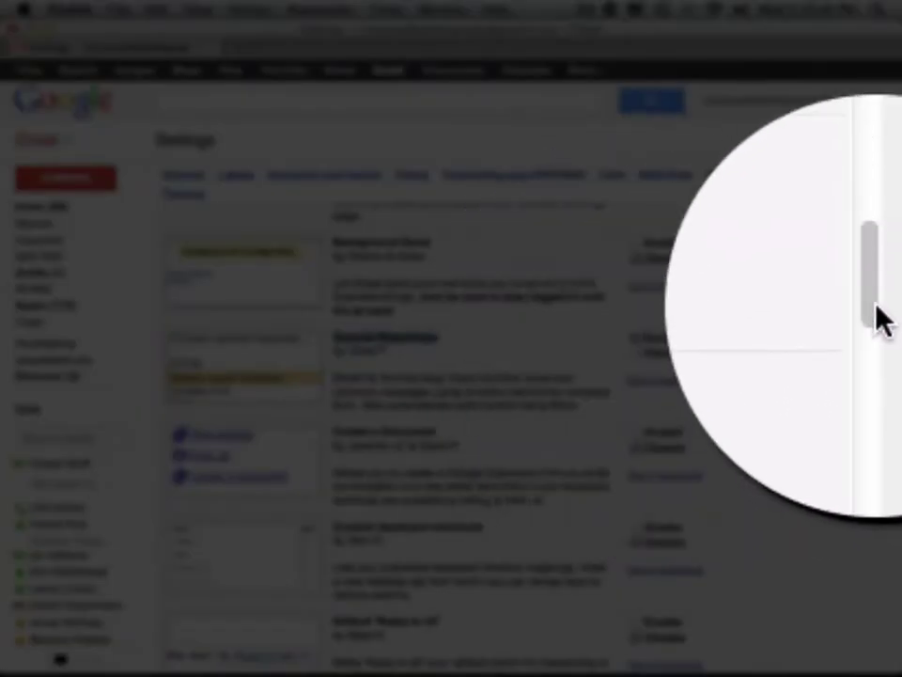
scroll(806, 435, "down", 5)
scroll(838, 620, "down", 10)
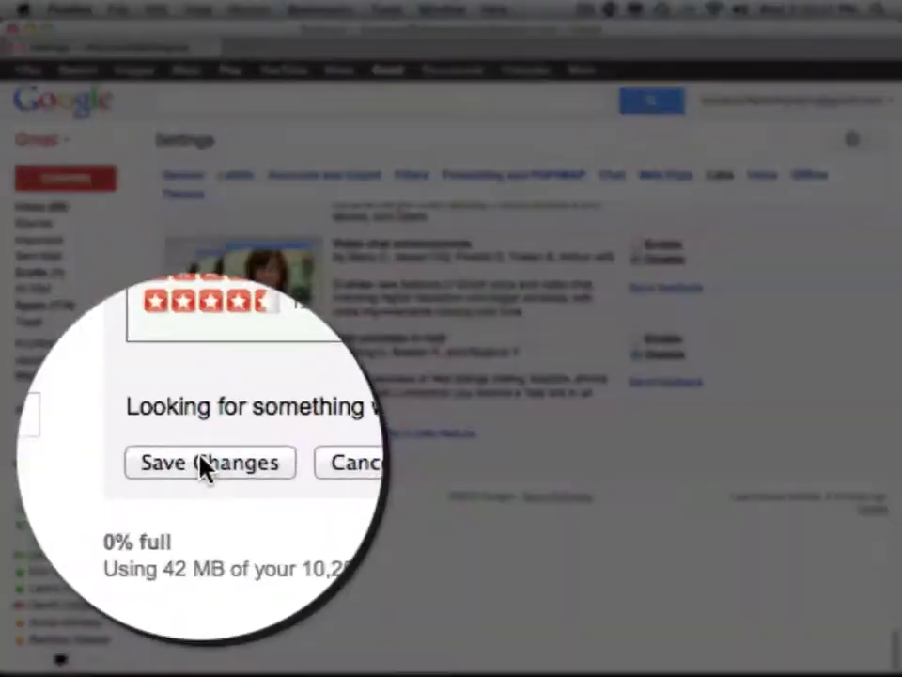
left_click(195, 461)
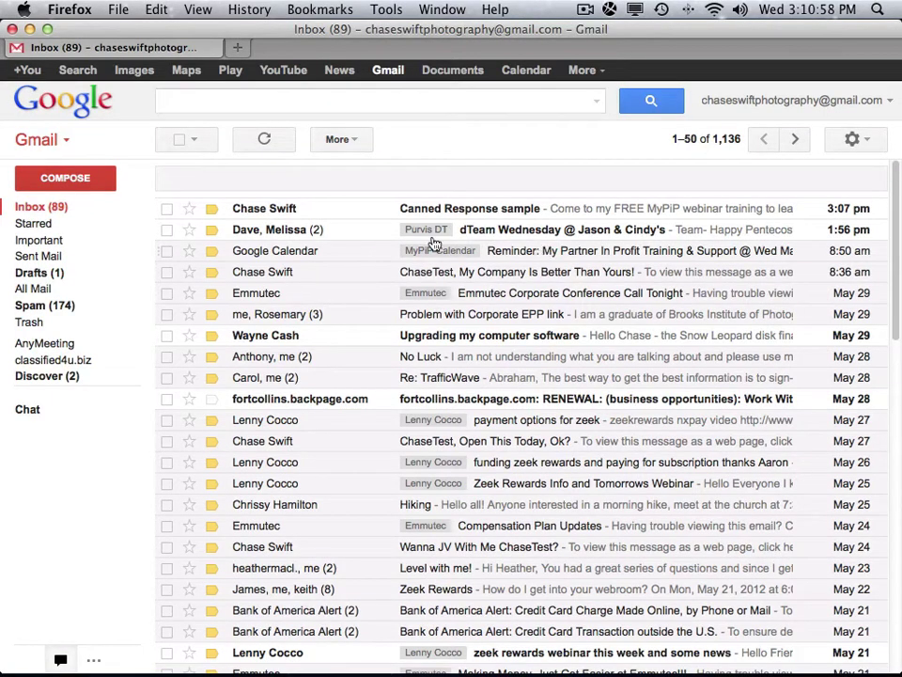
Start a new message and delete its signature from the body.
left_click(82, 181)
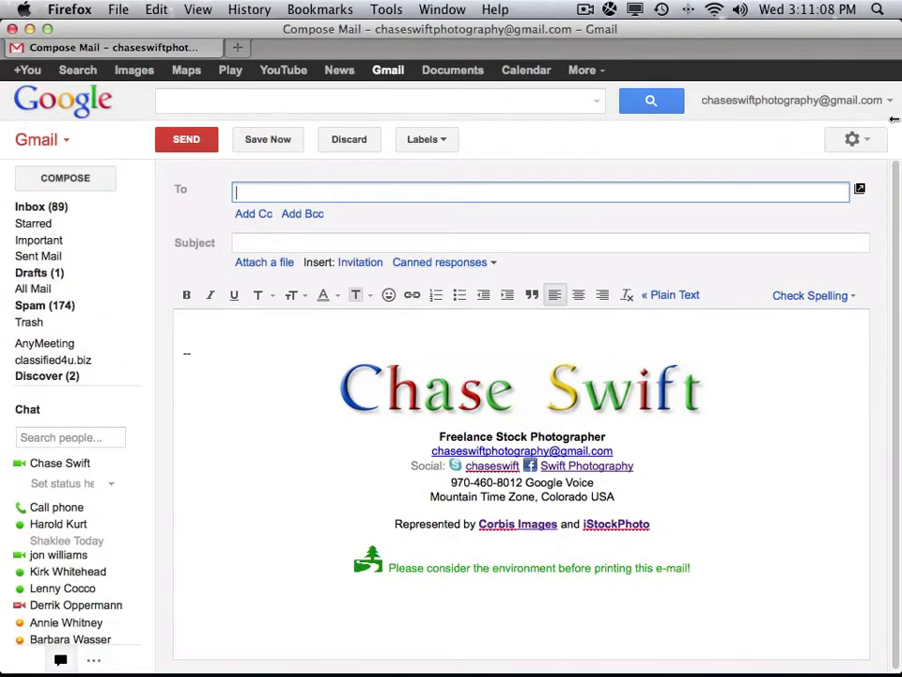
left_click(865, 143)
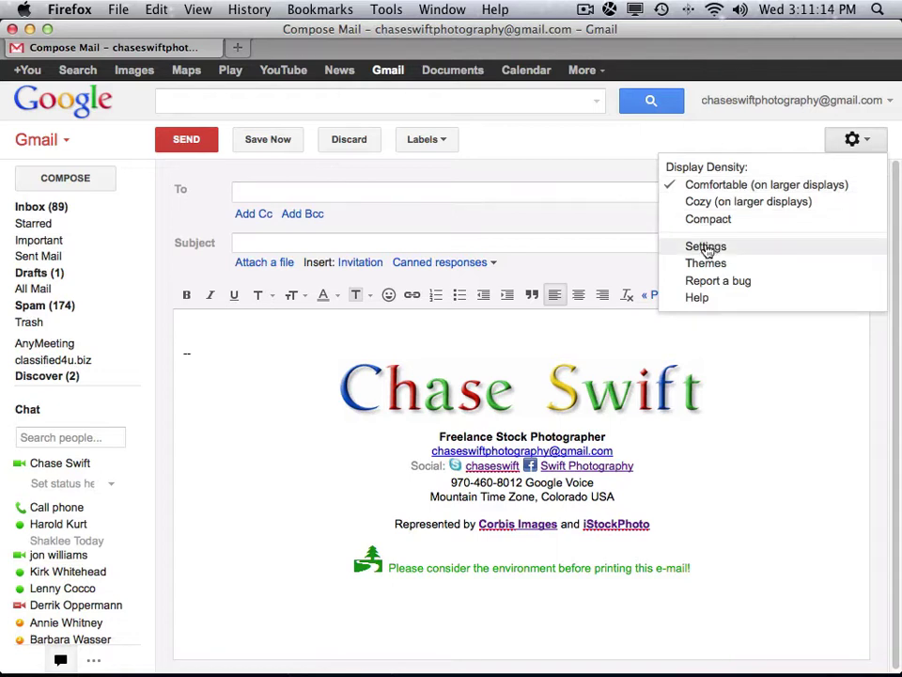
left_click(583, 246)
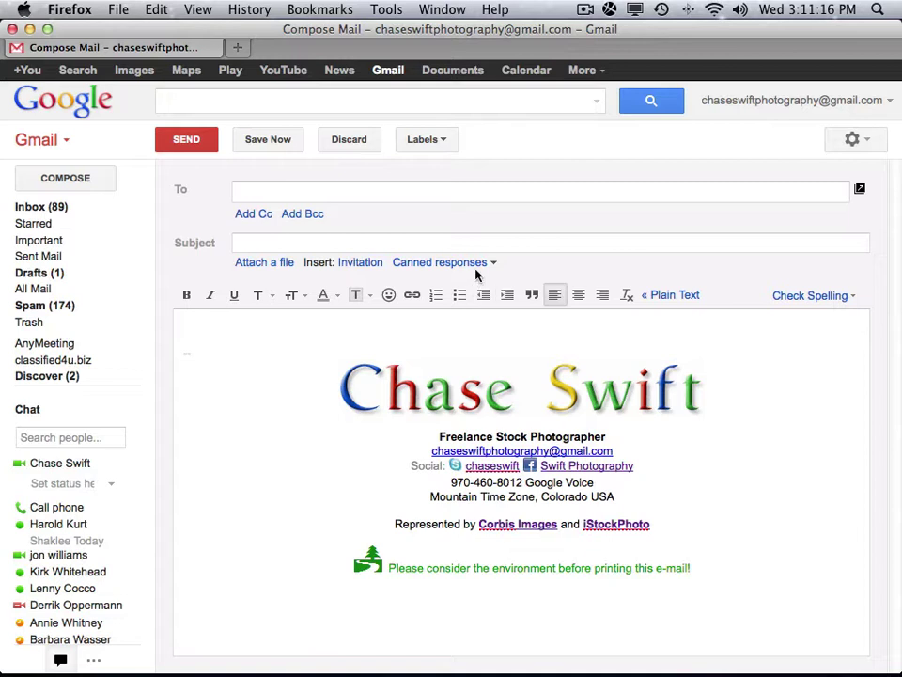
left_click_drag(709, 584, 236, 318)
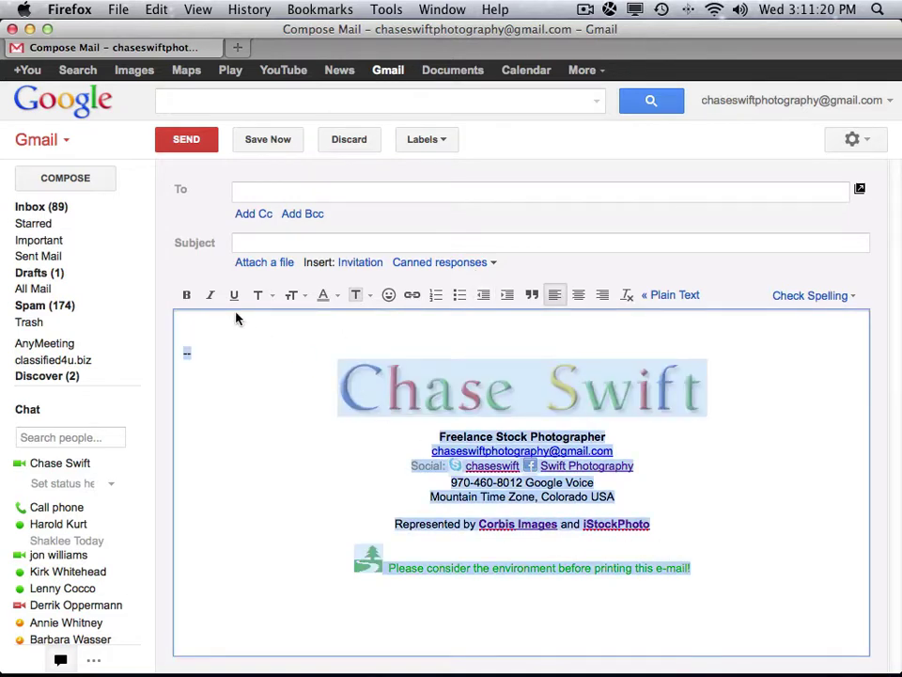
key("BackSpace")
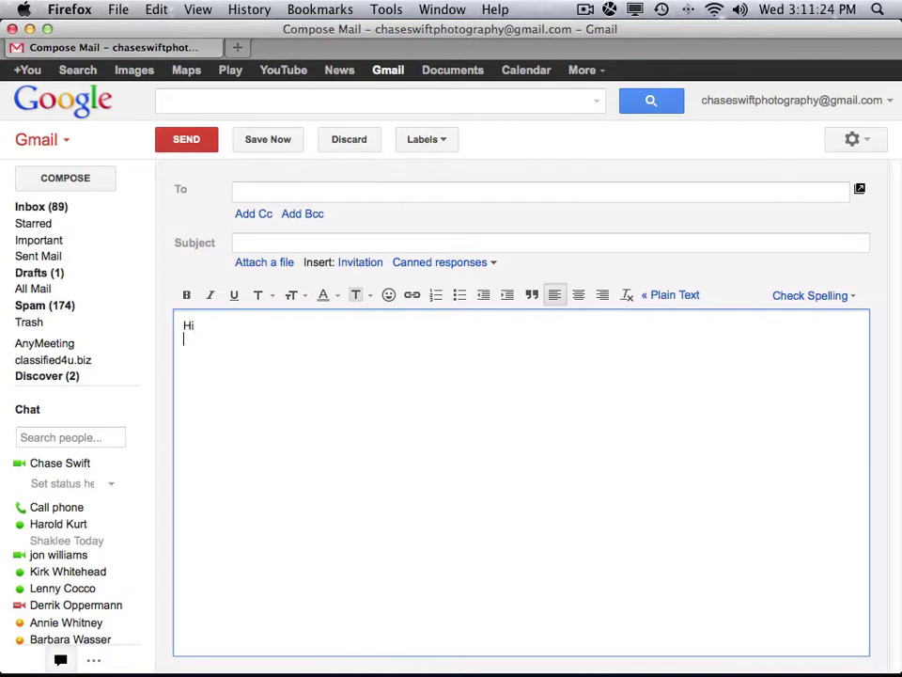
Type sample placeholder text in the body, select it, and open the Canned responses menu.
type("elfnsarglmadrg sdth tf j fyj fdyj fyj")
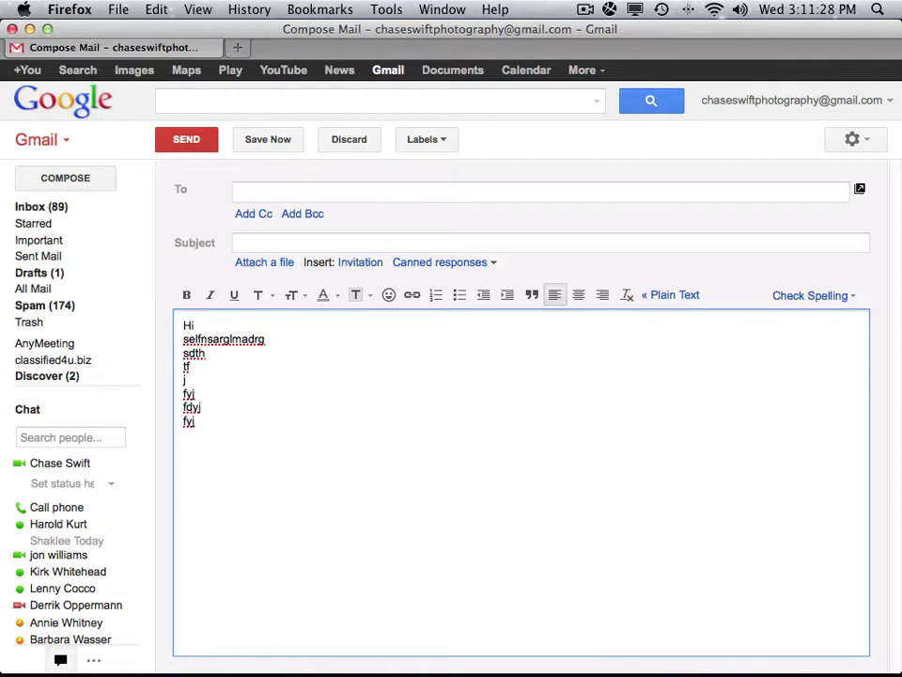
left_click_drag(222, 430, 174, 346)
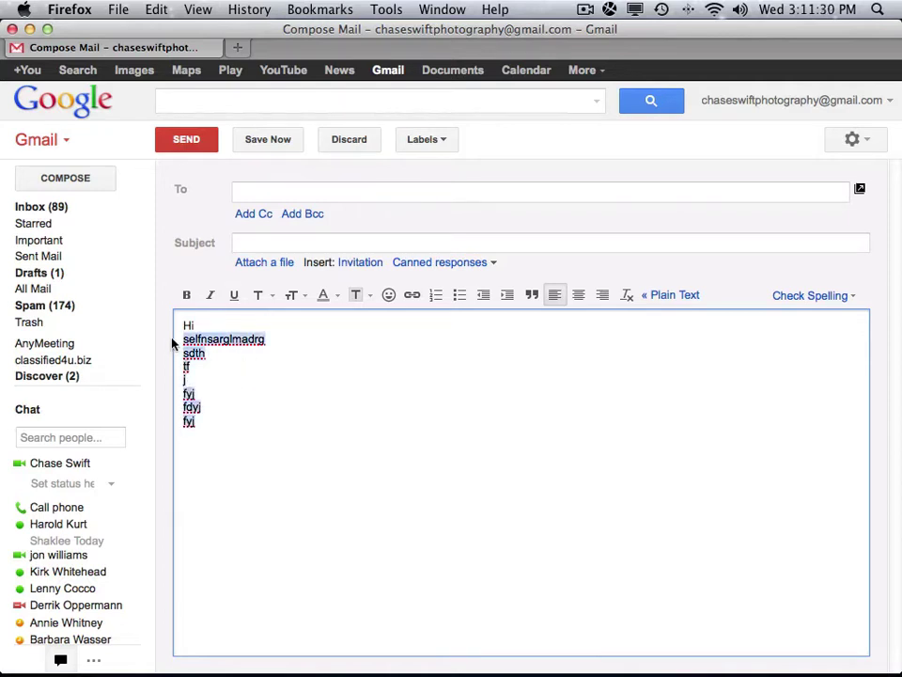
left_click(246, 374)
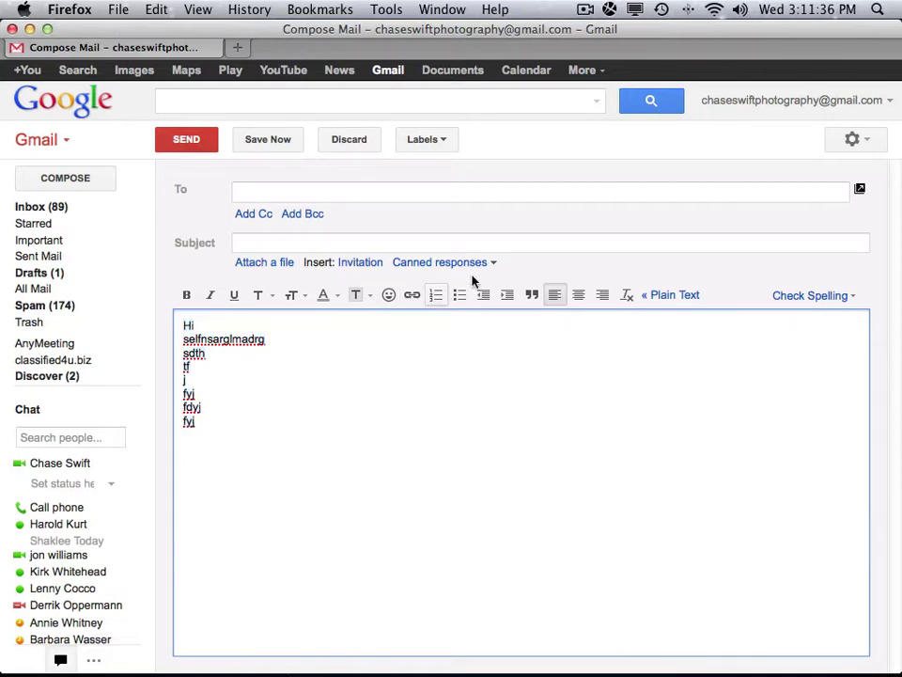
left_click_drag(182, 325, 227, 428)
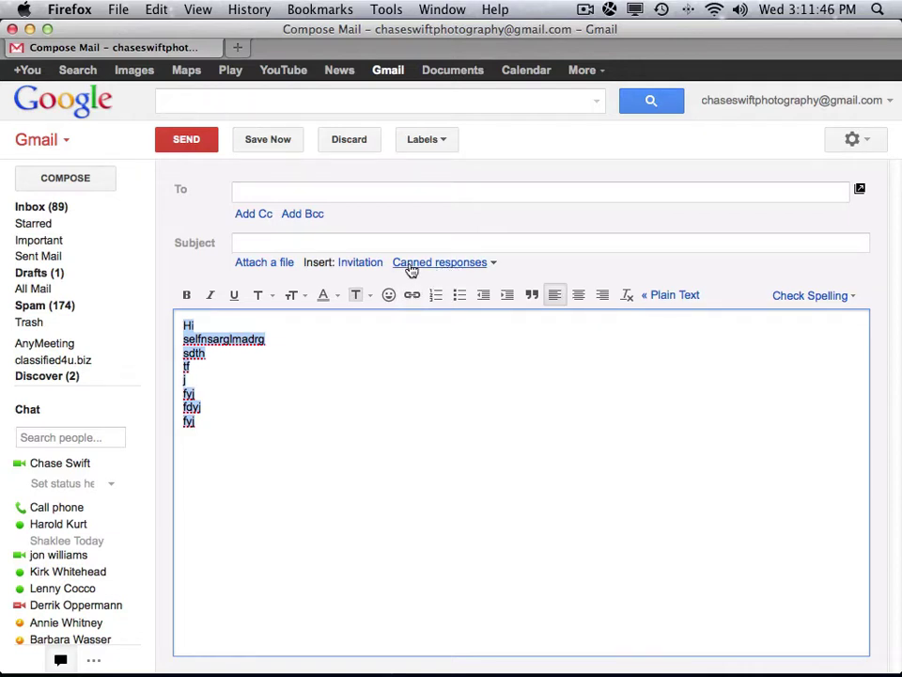
left_click(494, 264)
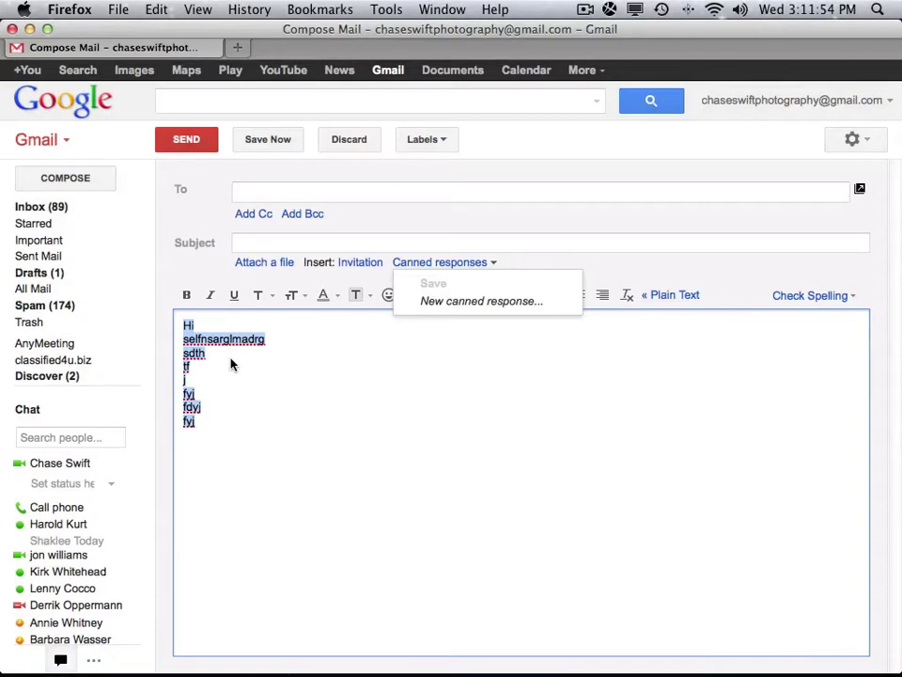
Save the sample text as a canned response named 'Test' and discard the draft.
left_click(491, 303)
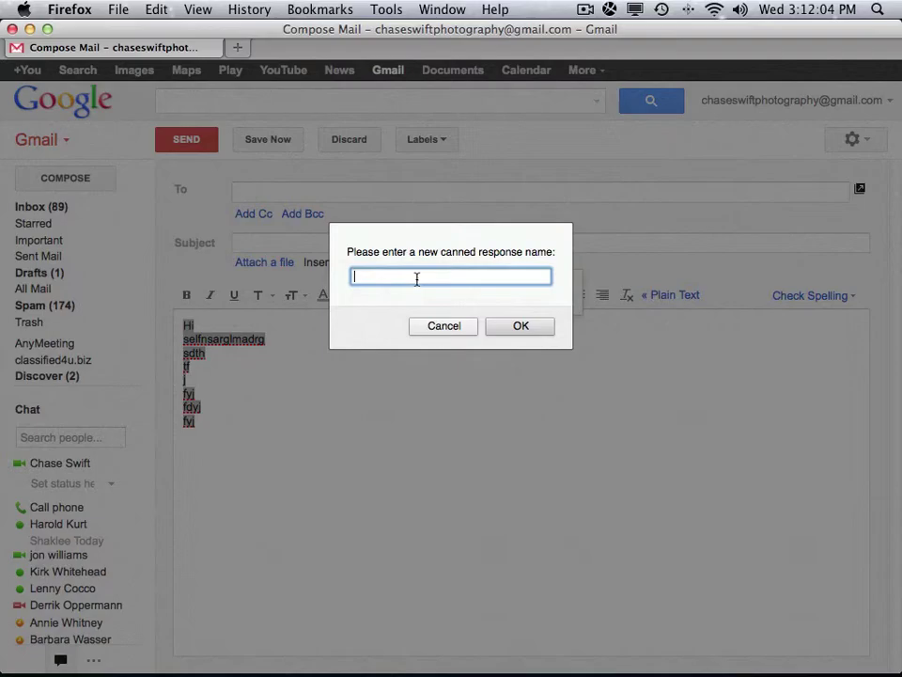
type("Test")
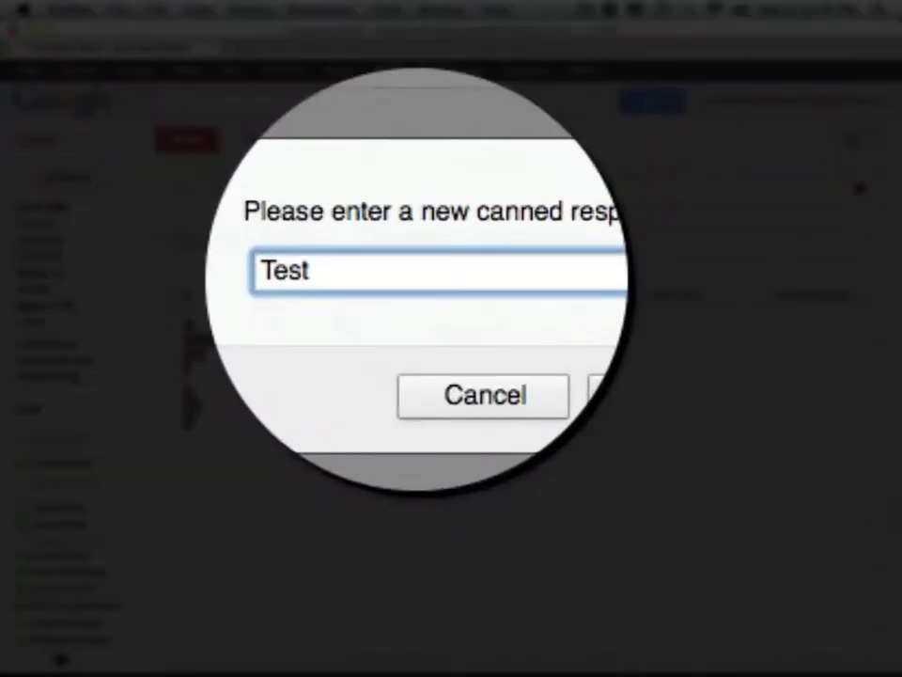
left_click(516, 334)
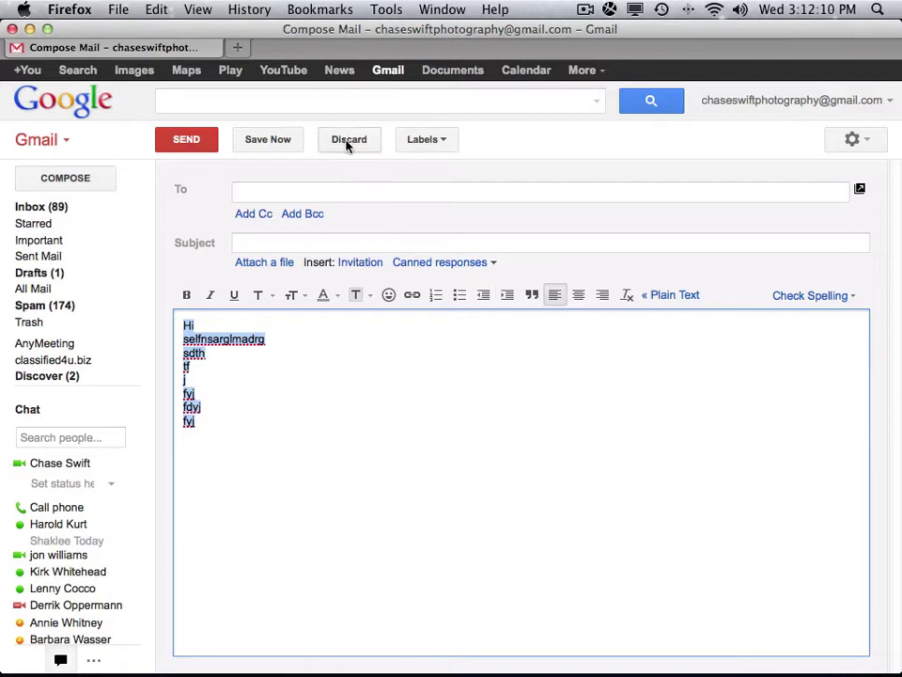
left_click(348, 141)
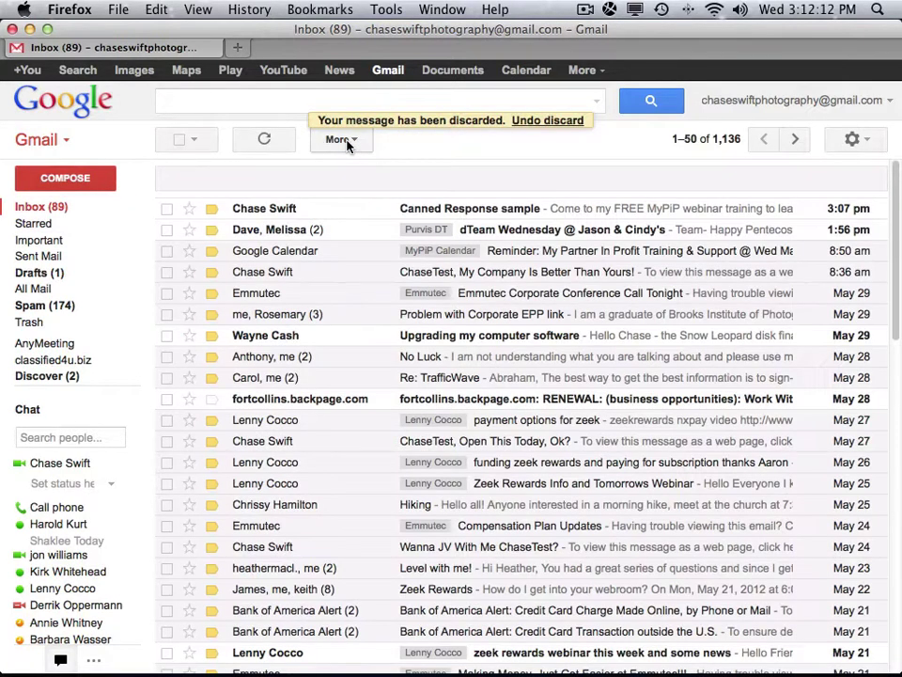
left_click(66, 178)
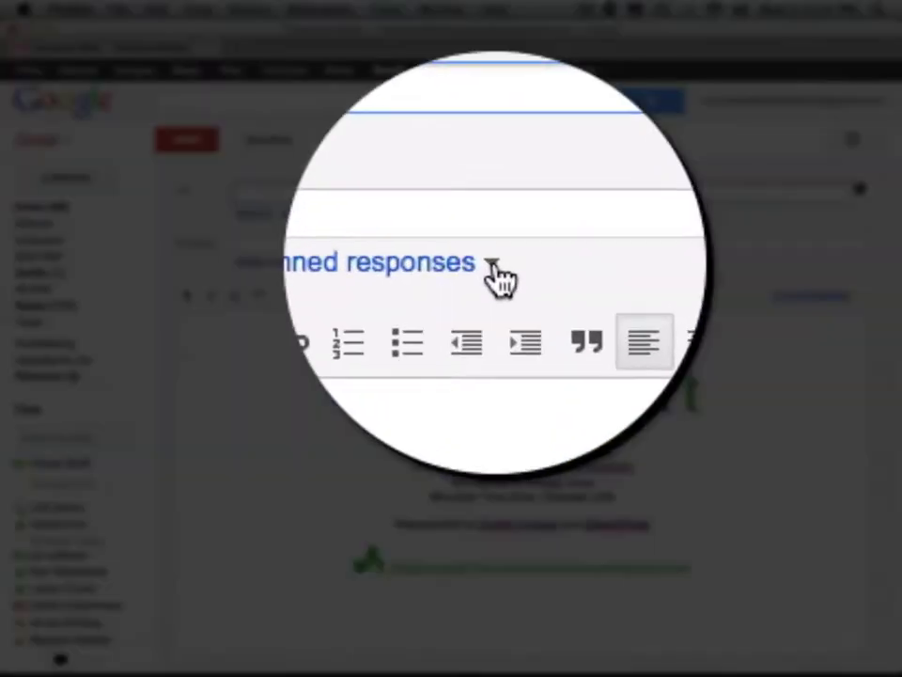
left_click(493, 264)
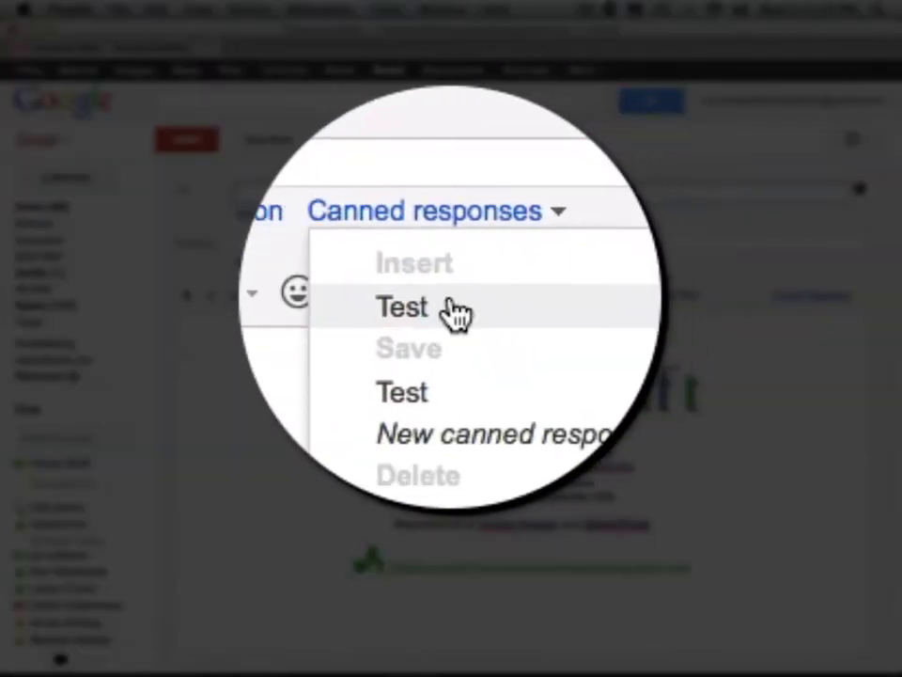
left_click(451, 310)
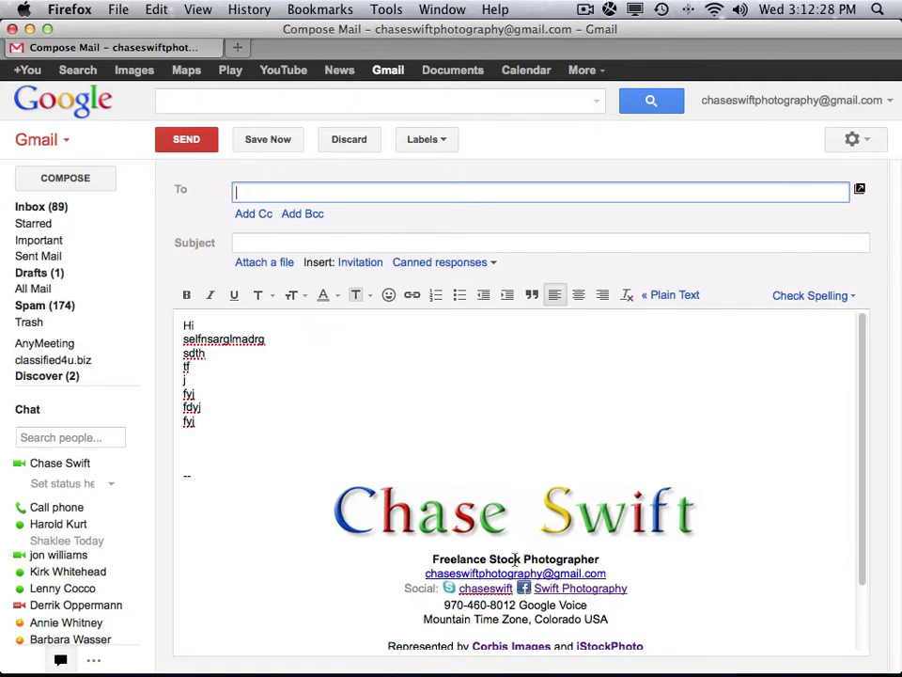
mouse_move(192, 438)
left_mouse_down()
mouse_move(426, 620)
mouse_move(545, 666)
left_mouse_up()
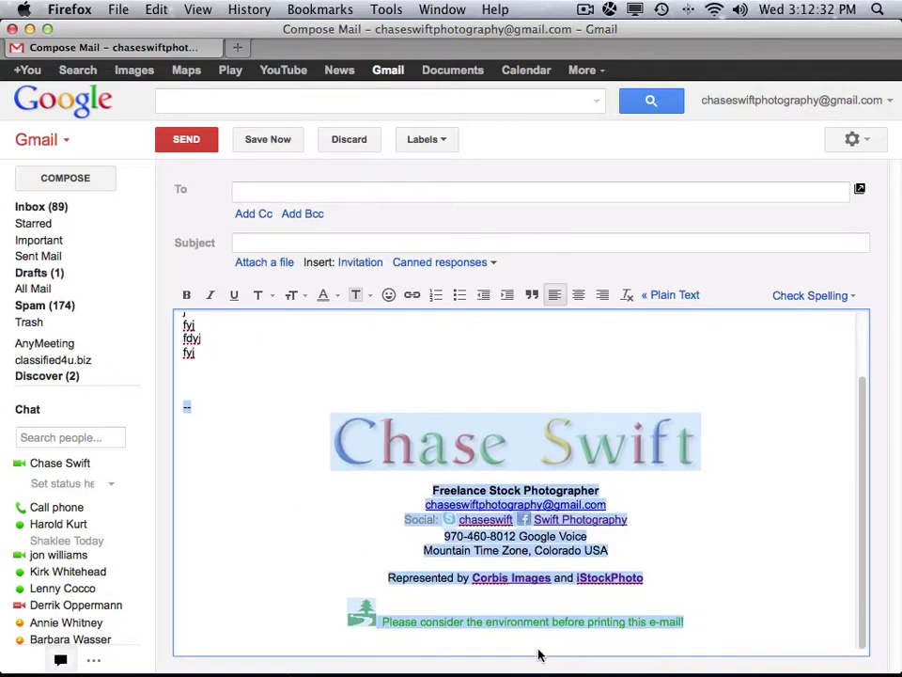
key("BackSpace")
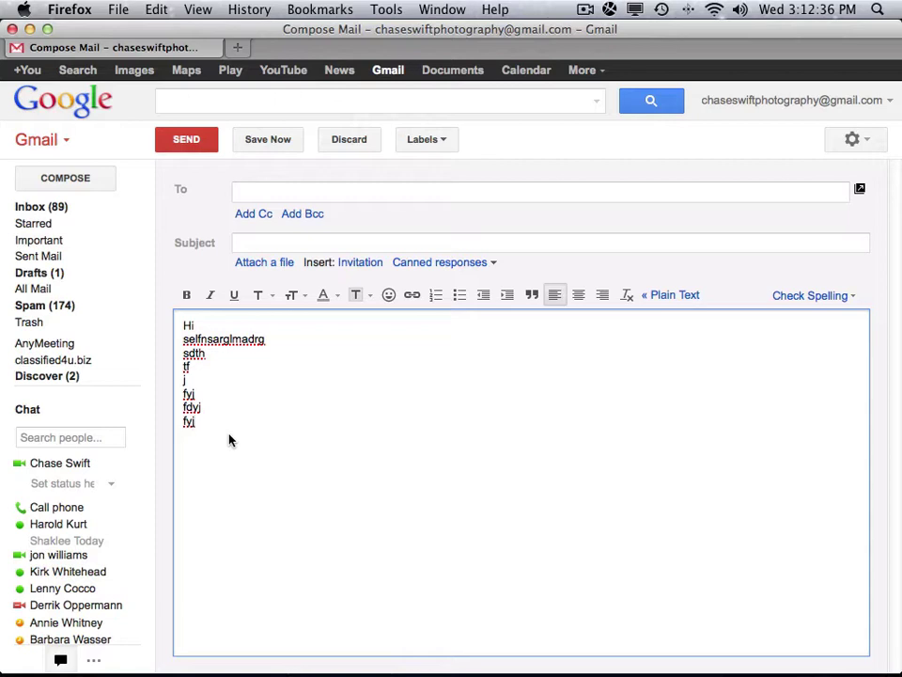
left_click_drag(185, 325, 232, 438)
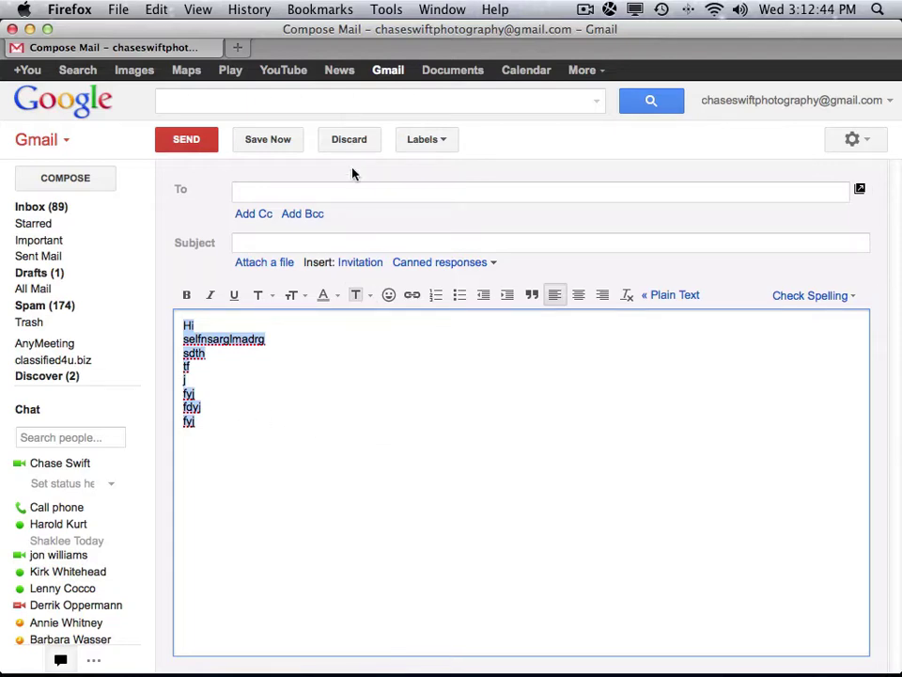
left_click(348, 139)
left_click(73, 178)
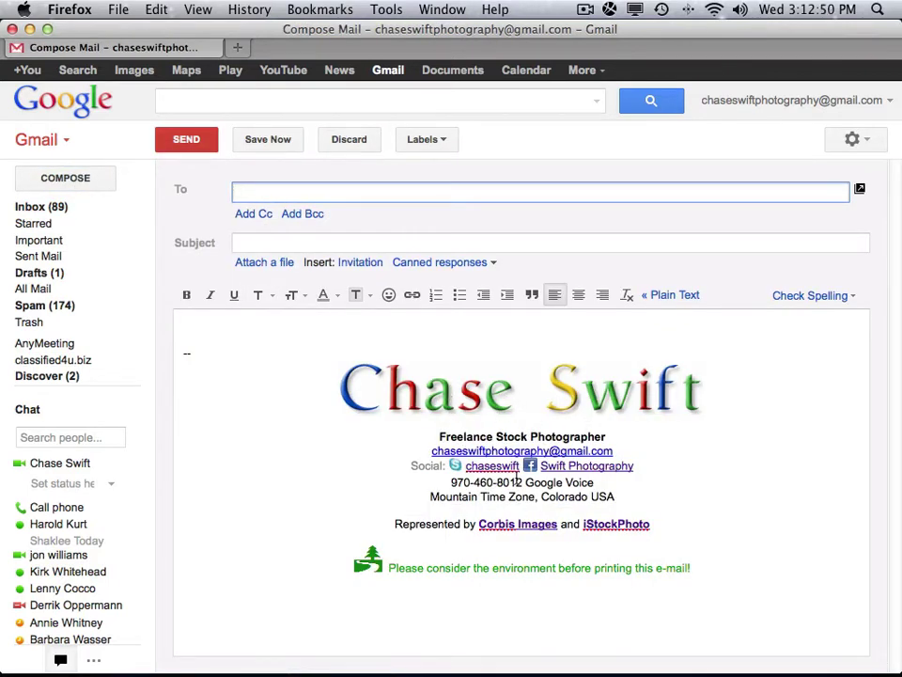
left_click(489, 263)
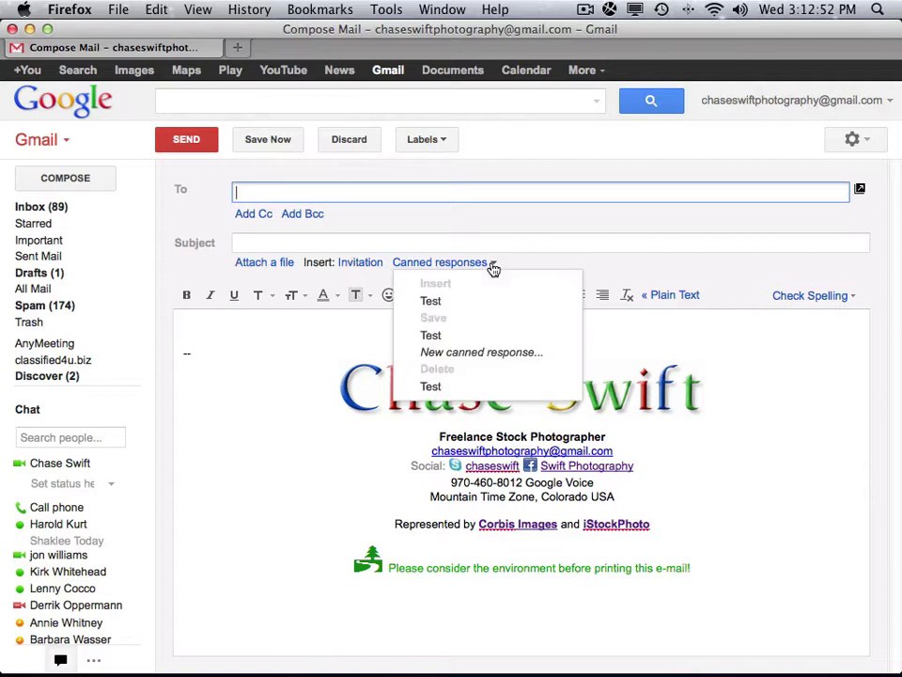
left_click(477, 305)
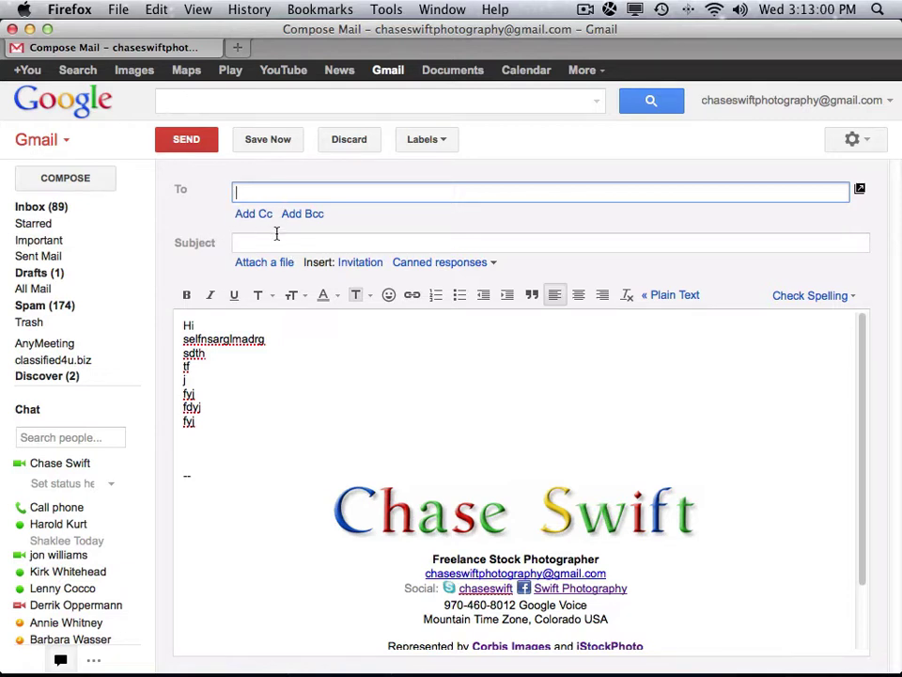
left_click(353, 140)
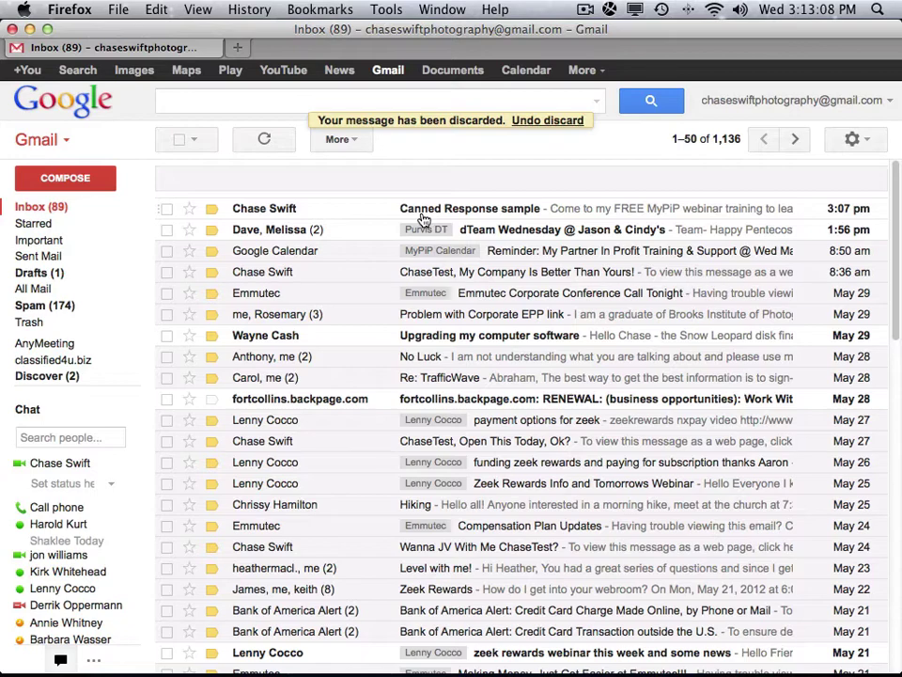
Open the 'Canned Response sample' email and read through its webinar invitation and links.
left_click(430, 214)
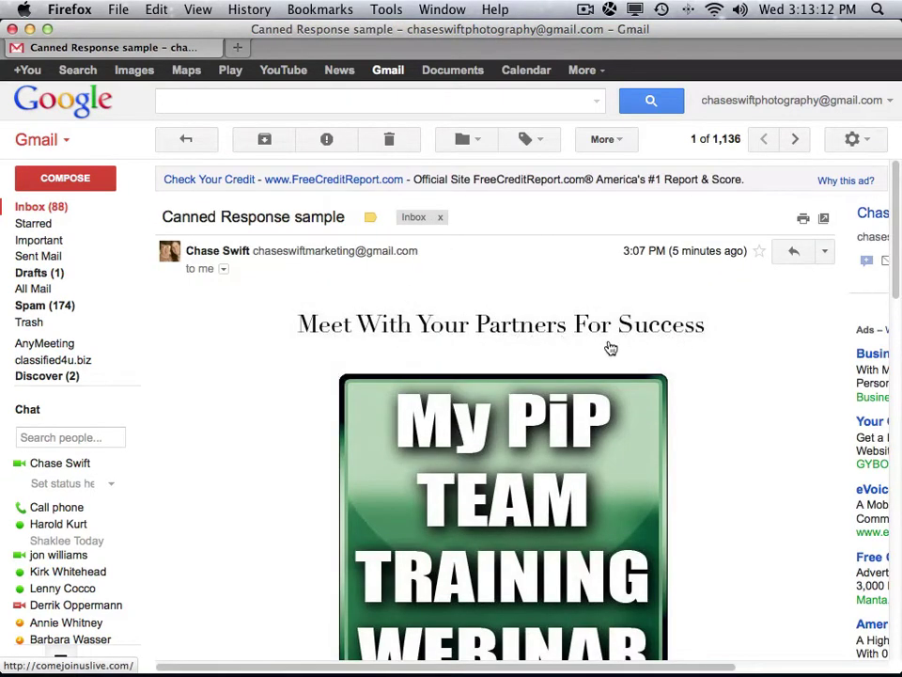
scroll(895, 271, "down", 1)
scroll(883, 301, "down", 5)
scroll(827, 312, "up", 1)
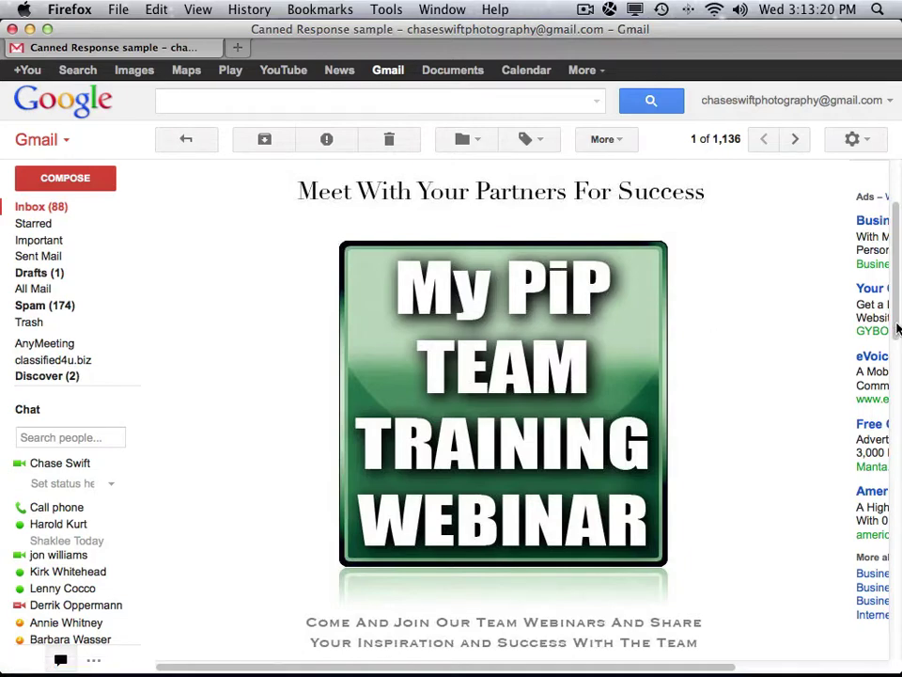
scroll(887, 394, "down", 8)
scroll(888, 460, "down", 2)
left_click_drag(893, 471, 874, 456)
scroll(861, 437, "up", 3)
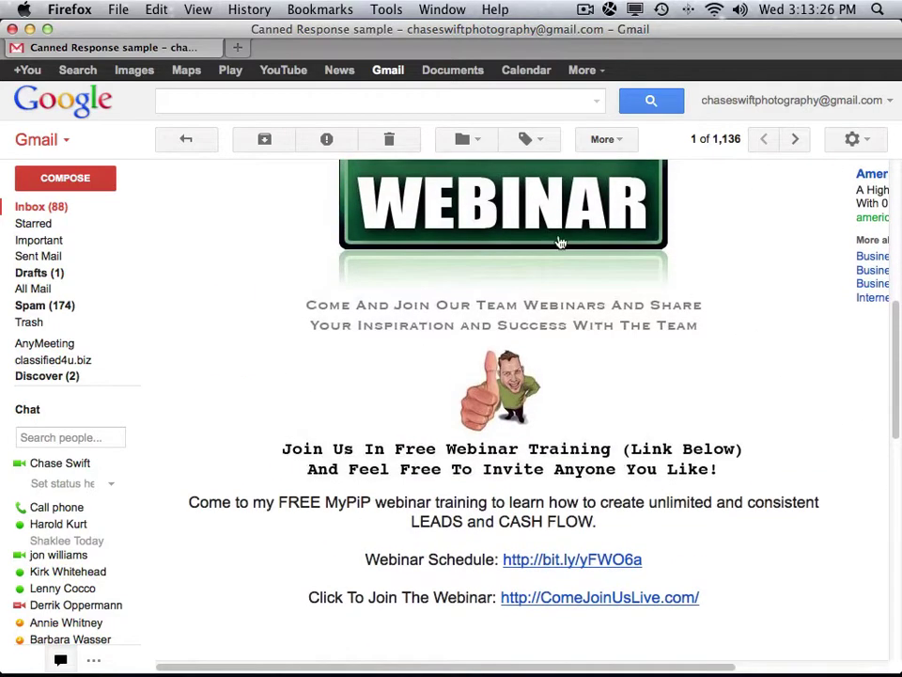
mouse_move(893, 318)
left_mouse_down()
mouse_move(842, 199)
mouse_move(853, 299)
mouse_move(839, 382)
left_mouse_up()
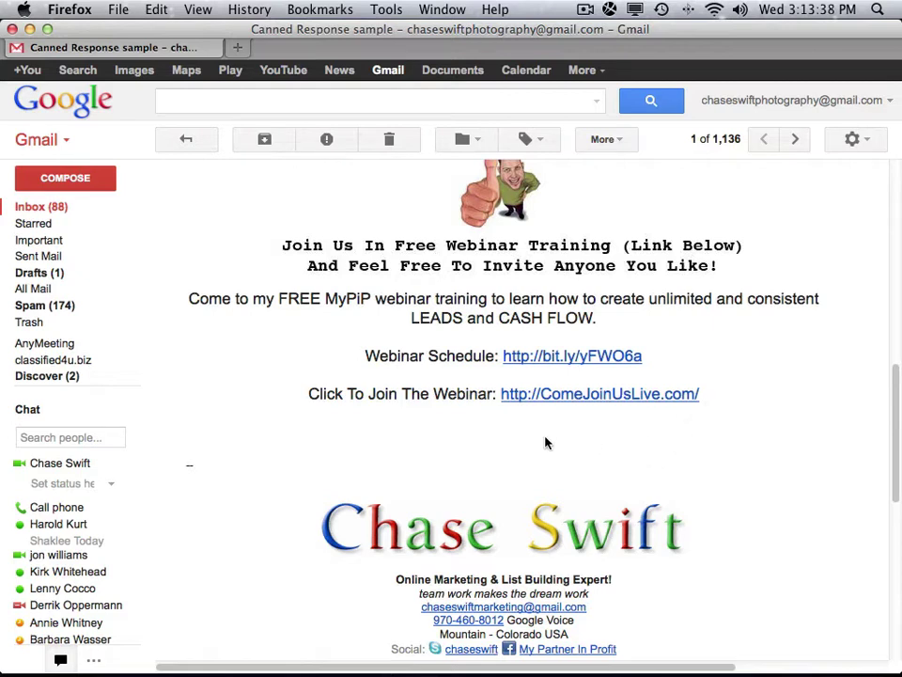
Try selecting the invitation text, briefly opening and closing the webinar schedule link.
left_click_drag(681, 650, 650, 574)
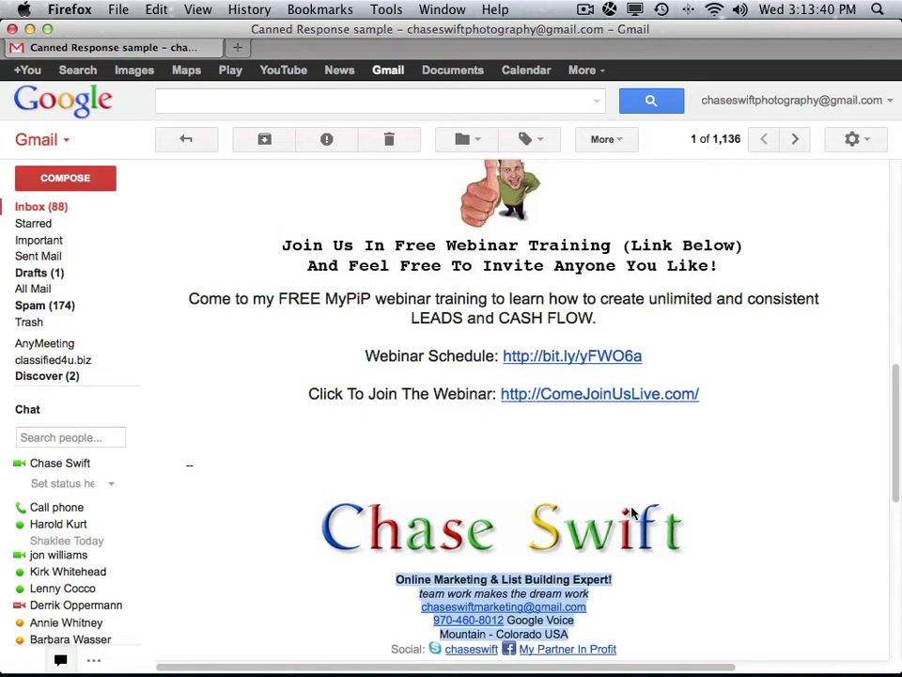
mouse_move(717, 396)
left_mouse_down()
mouse_move(710, 403)
mouse_move(614, 278)
mouse_move(546, 133)
mouse_move(531, 170)
left_mouse_up()
left_click(423, 328)
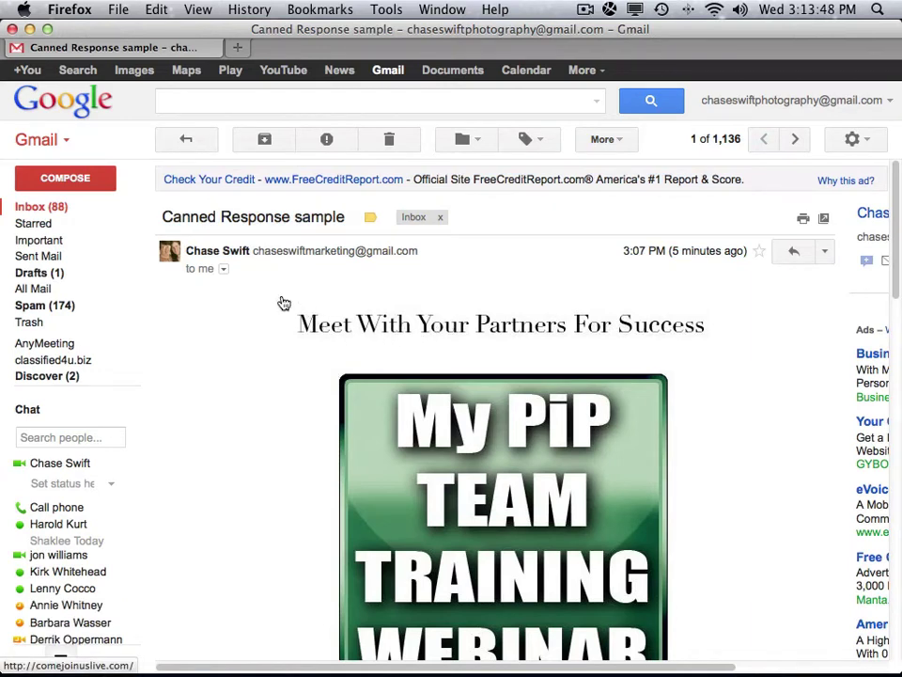
scroll(877, 397, "down", 10)
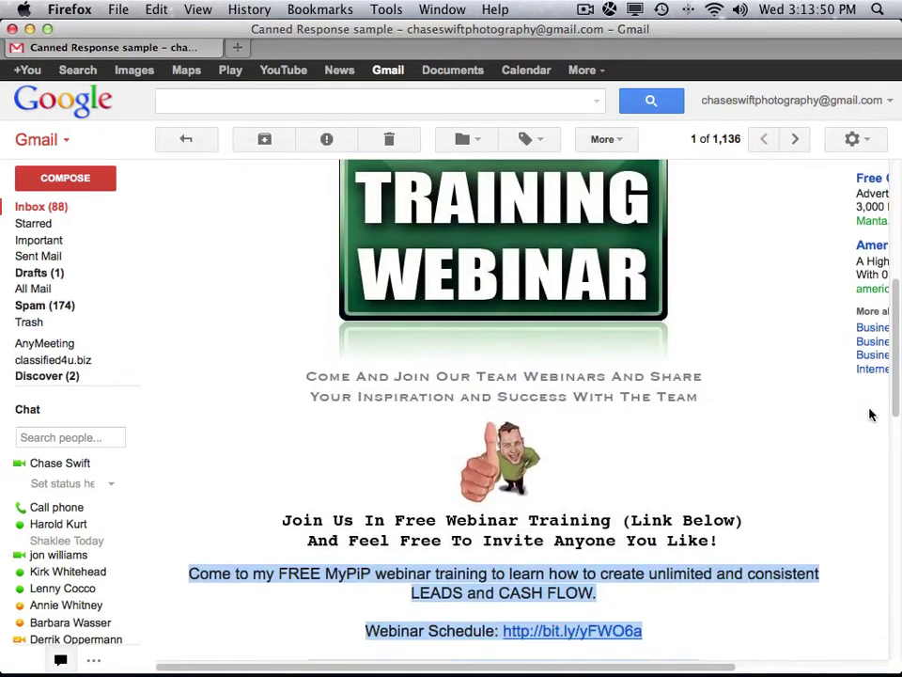
left_click(636, 427)
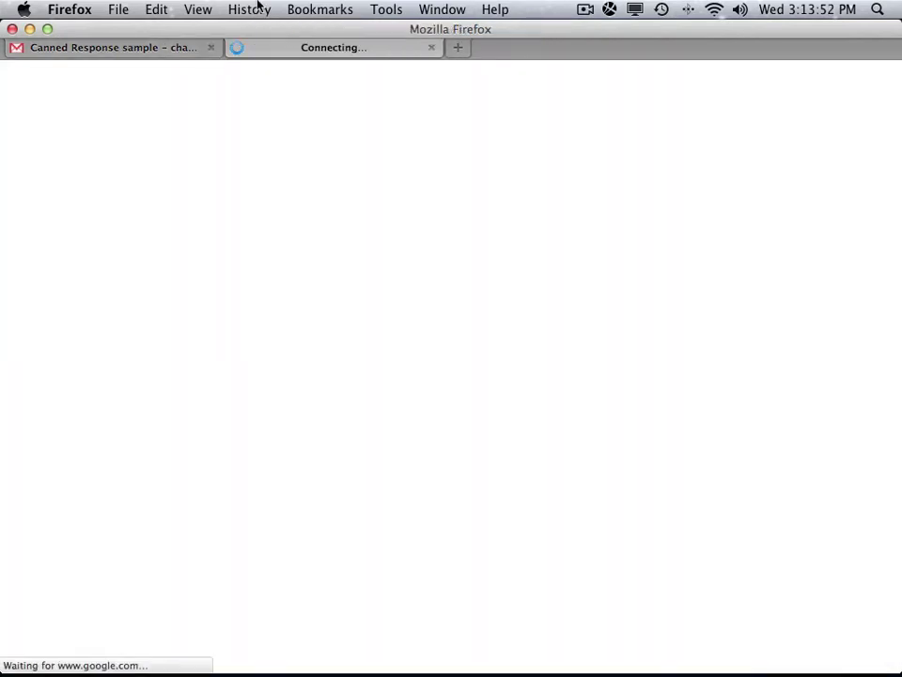
left_click(433, 46)
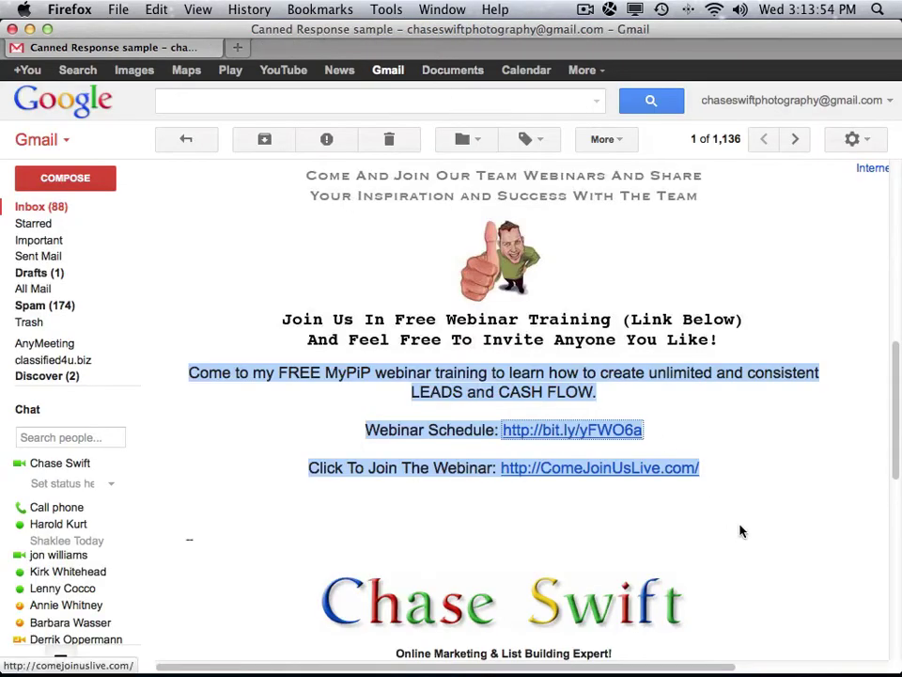
left_click(716, 475)
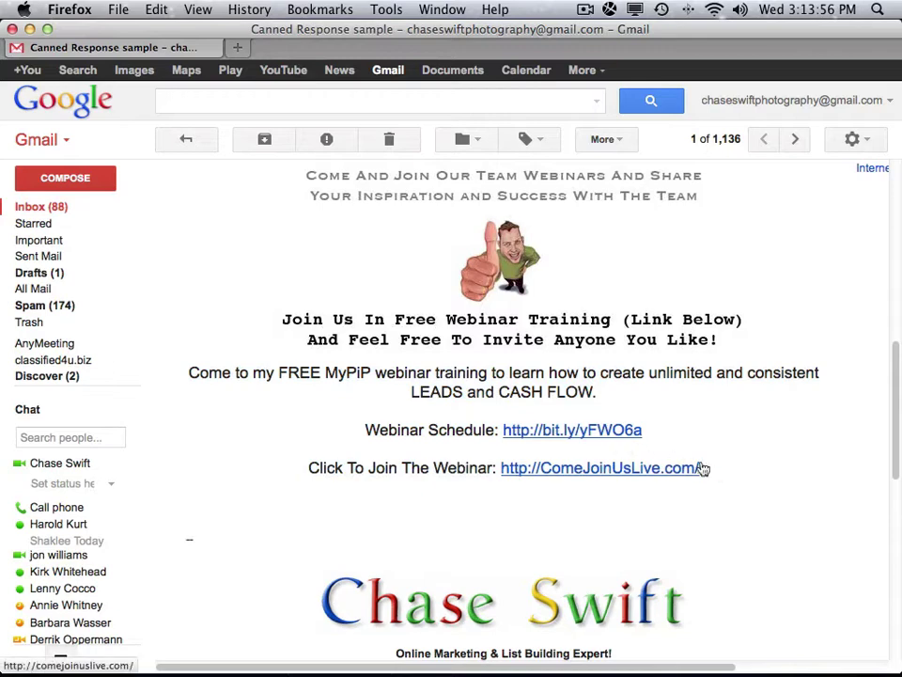
left_click_drag(717, 476, 499, 157)
left_click(475, 215)
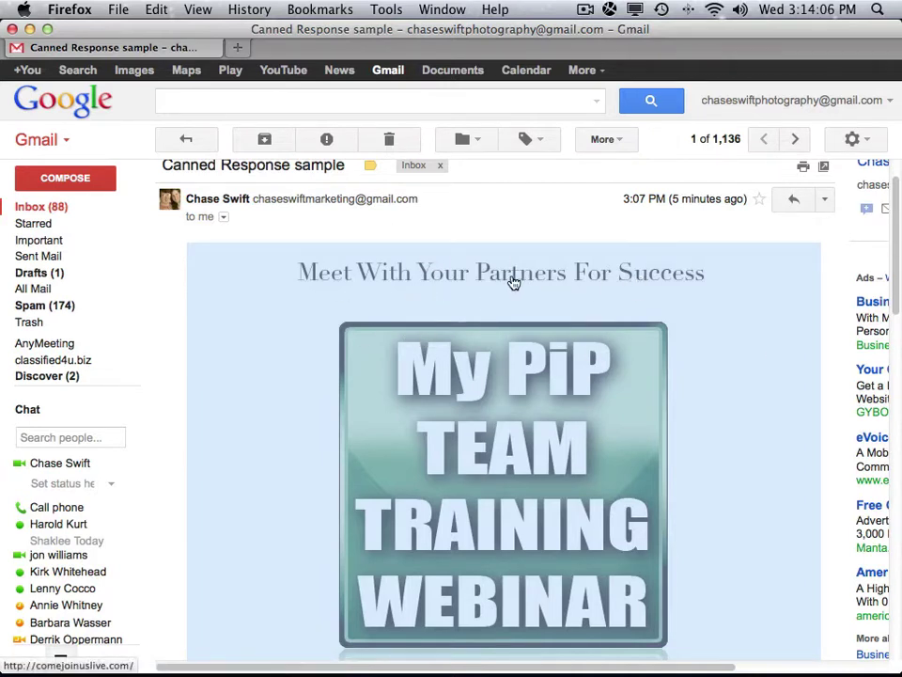
Copy the webinar content from the Meet With Your Partners banner through the join link, and start a new message.
scroll(823, 271, "down", 7)
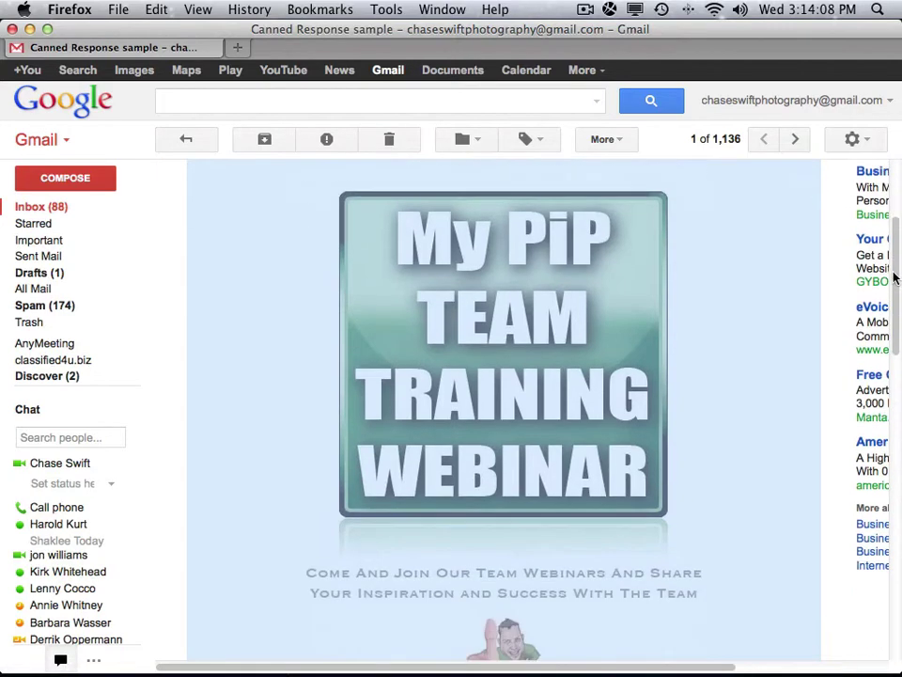
scroll(876, 406, "down", 1)
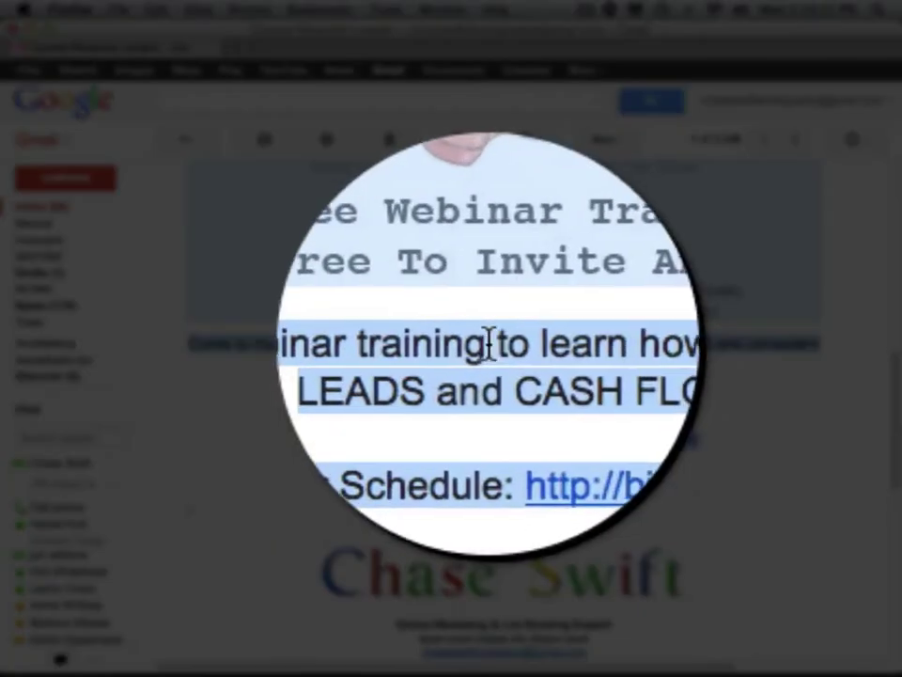
right_click(497, 343)
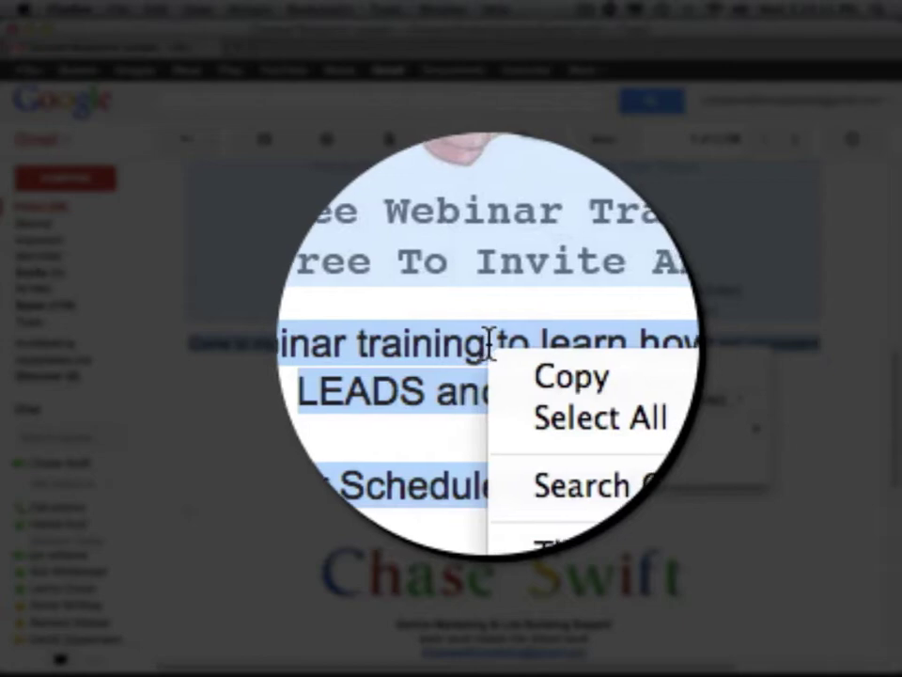
left_click(525, 357)
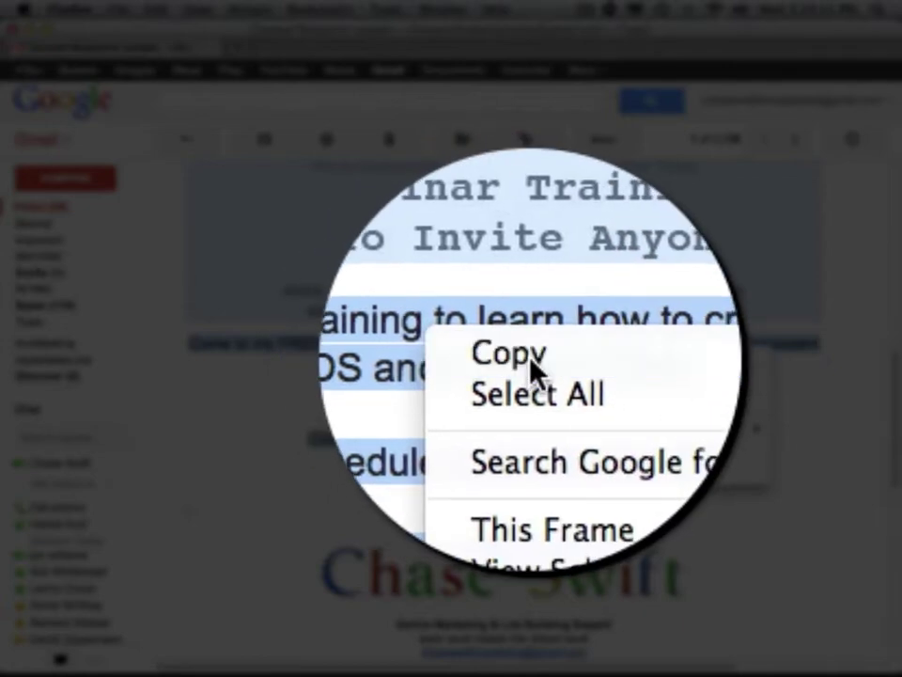
scroll(897, 217, "up", 10)
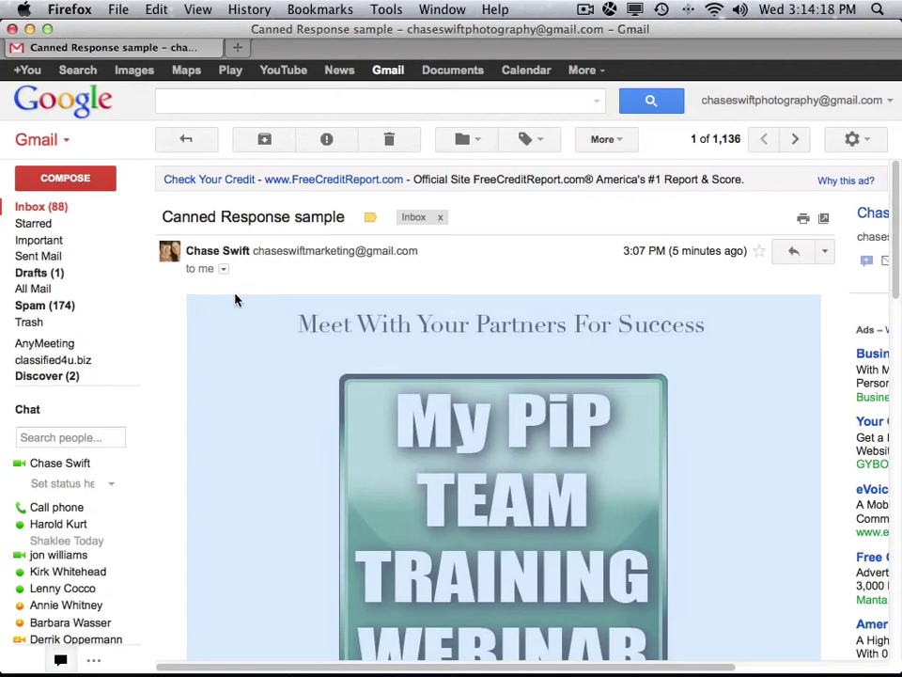
left_click(67, 178)
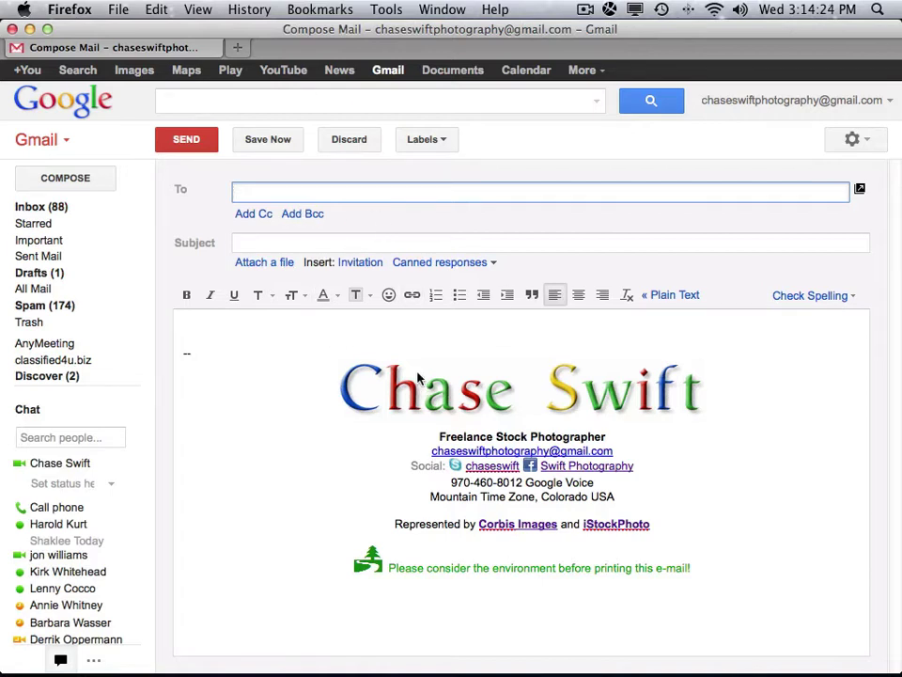
Delete the new message's signature and paste the copied MyPiP webinar invitation into its body.
mouse_move(300, 324)
left_mouse_down()
mouse_move(456, 449)
mouse_move(507, 605)
left_mouse_up()
key("BackSpace")
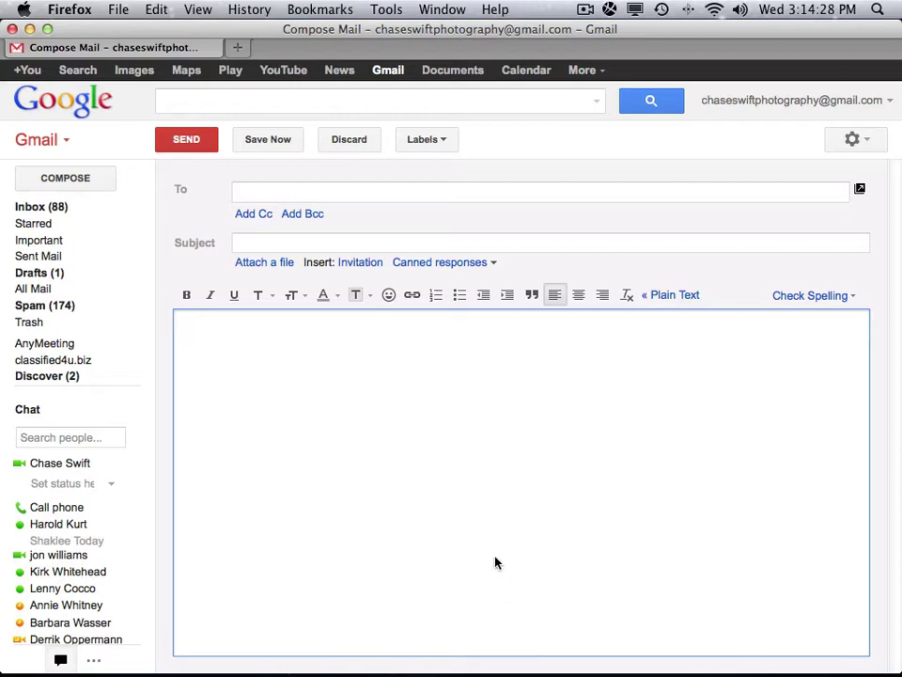
right_click(192, 327)
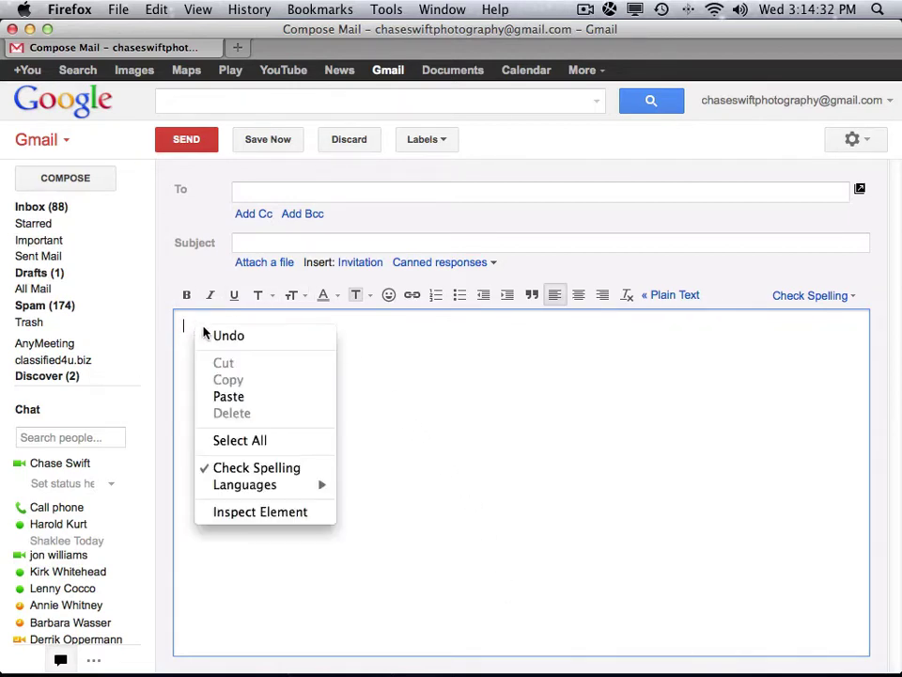
left_click(246, 402)
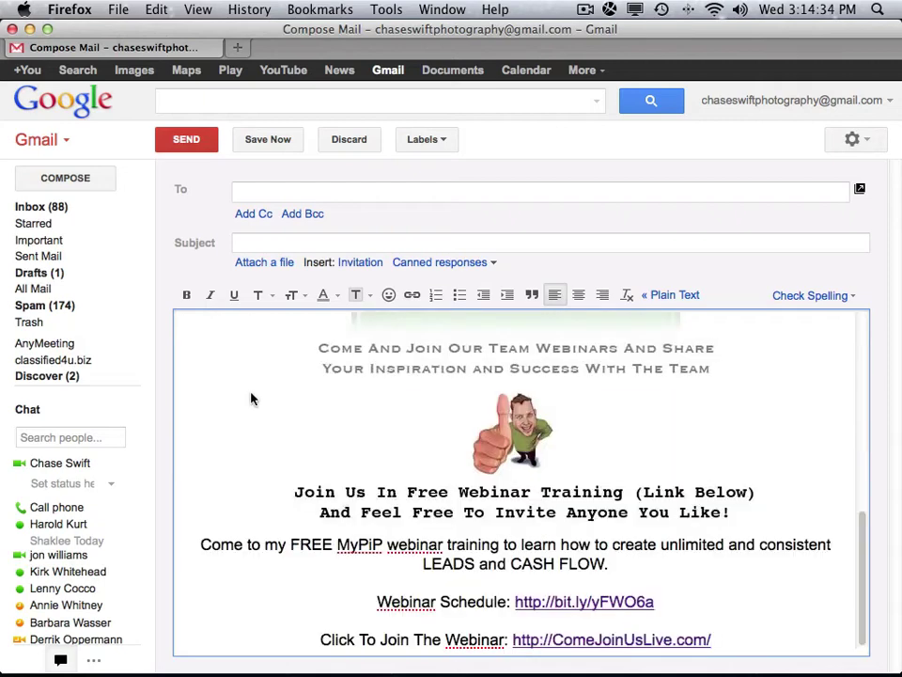
left_click_drag(866, 520, 812, 569)
left_click(577, 581)
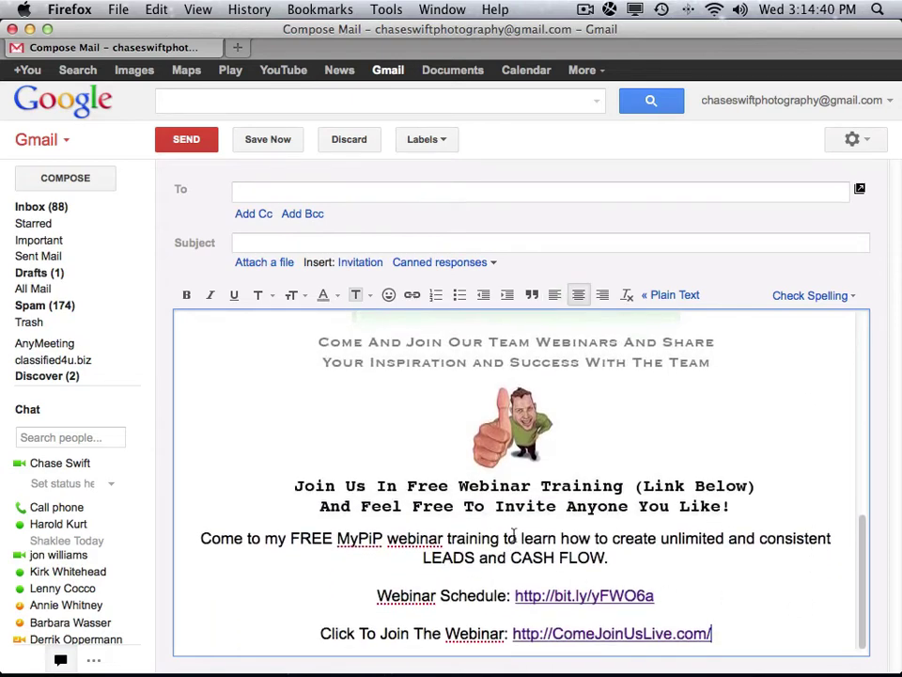
key("super+Down")
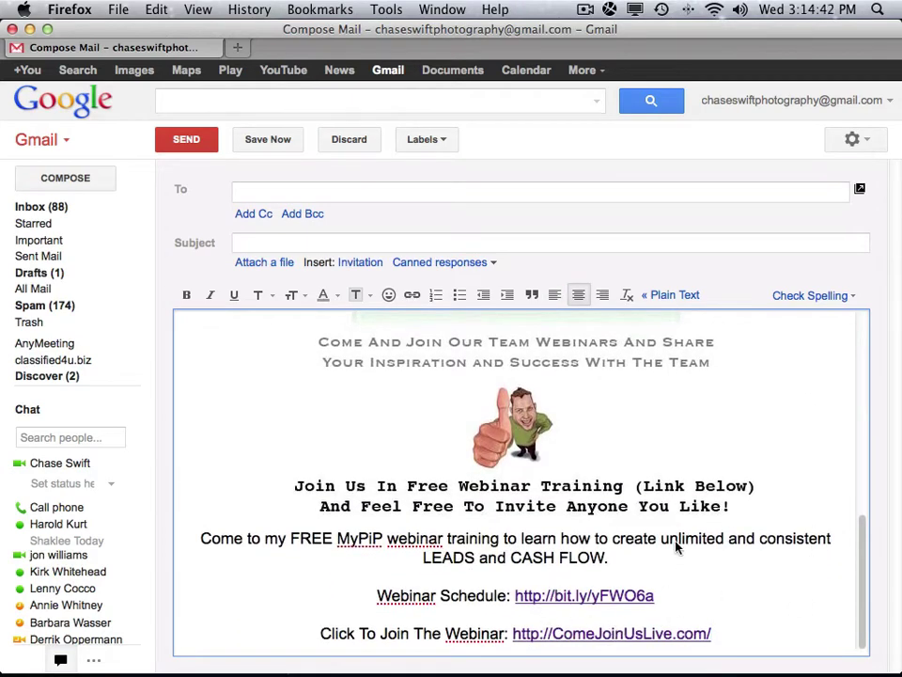
left_click_drag(862, 537, 813, 342)
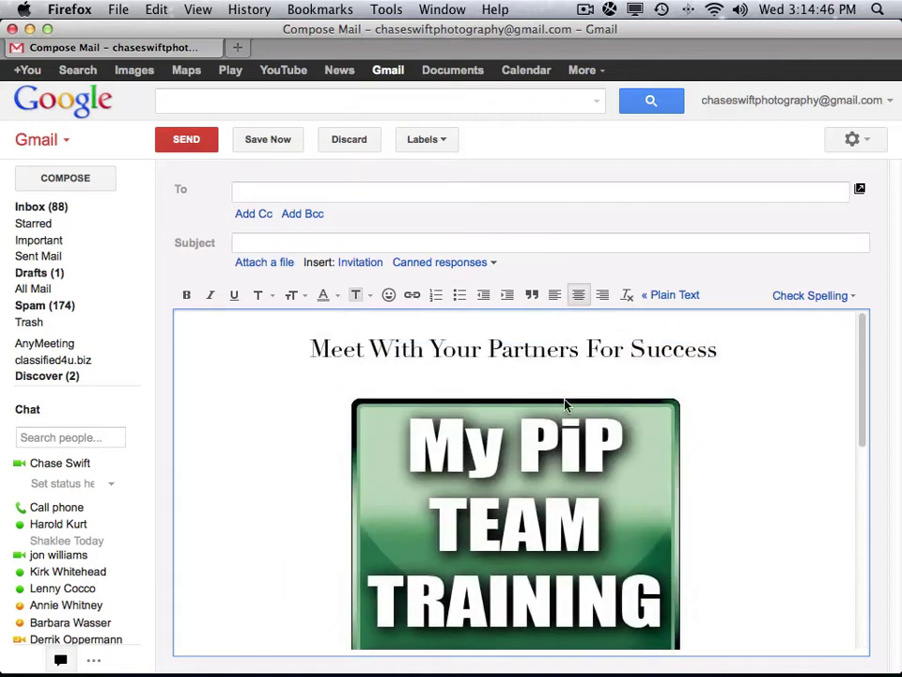
left_click(494, 265)
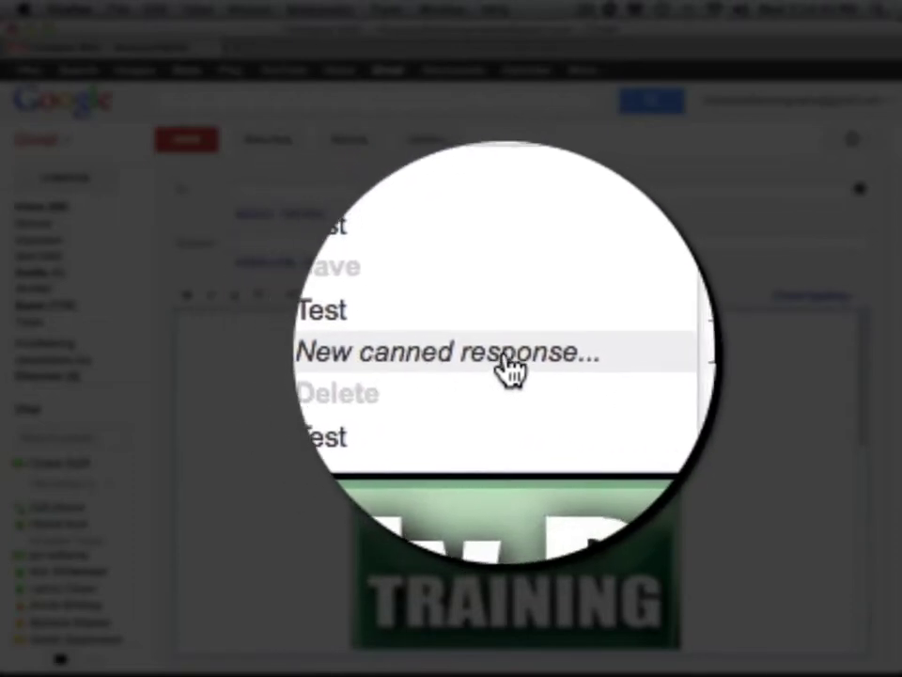
Store the pasted invitation as canned response 'MyPiP Webinar Training', then discard the draft.
left_click(452, 372)
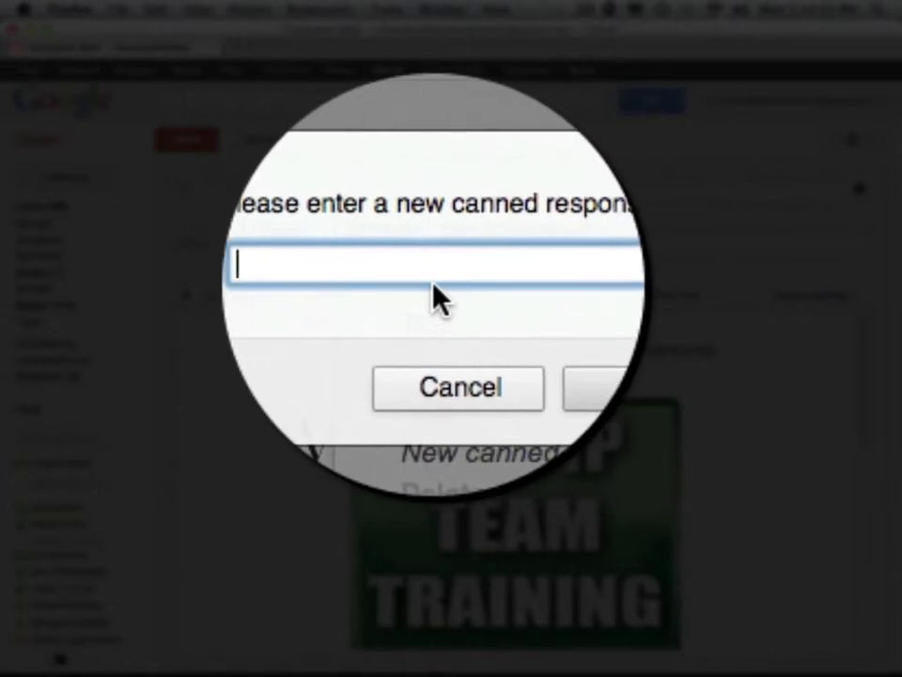
type("MyPiP Webinar Training")
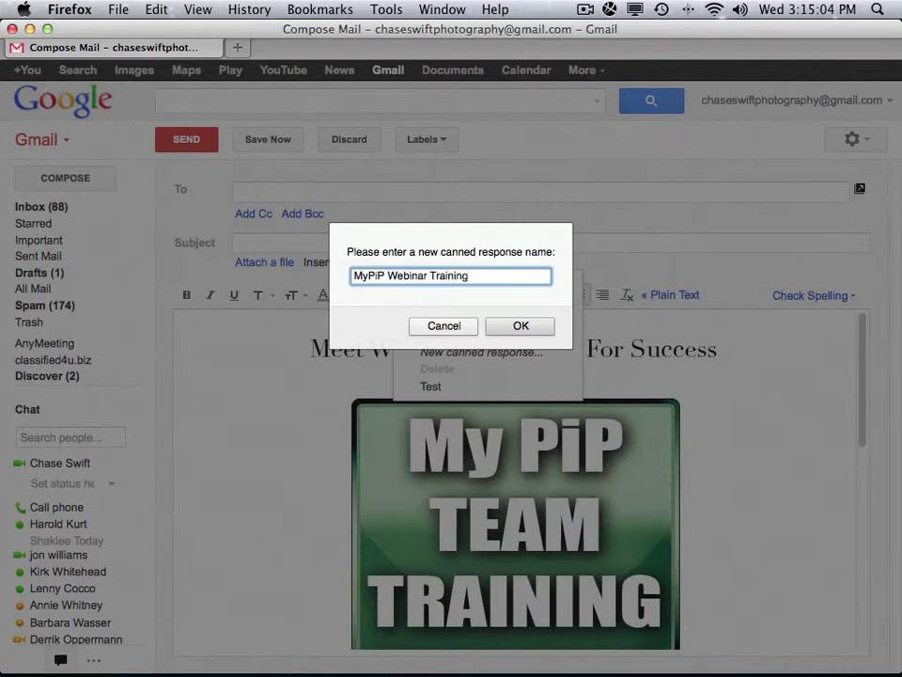
left_click(499, 327)
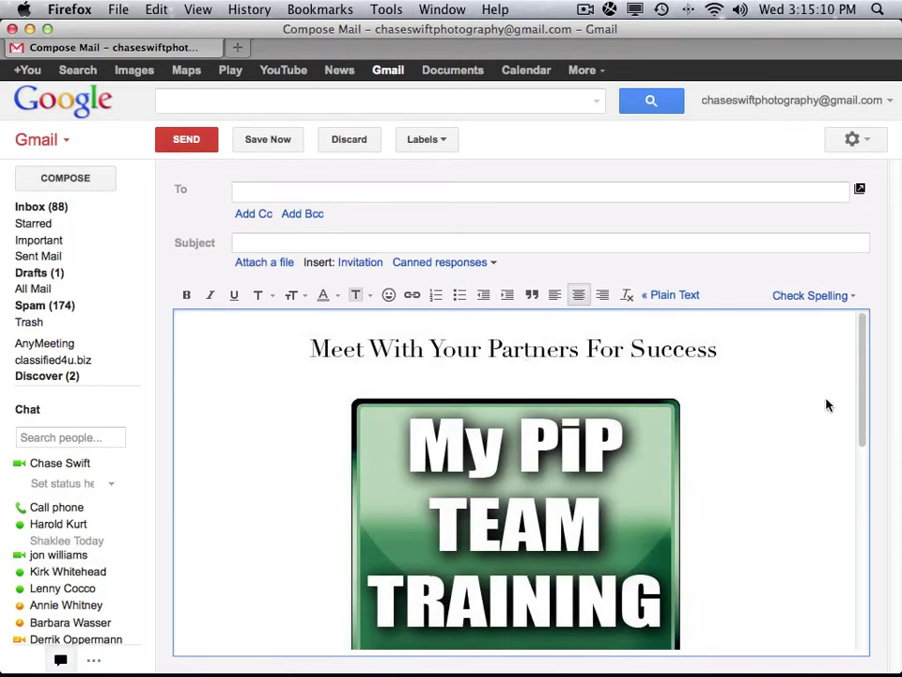
left_click_drag(865, 375, 752, 338)
left_click(349, 139)
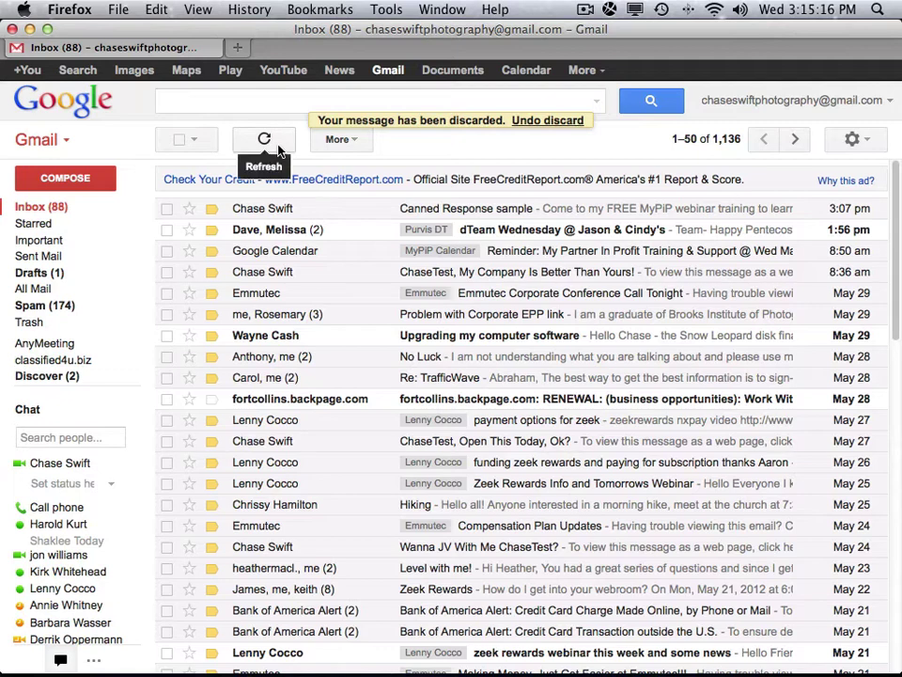
Compose a new message and insert the 'MyPiP Webinar Training' canned response into its body.
left_click(71, 180)
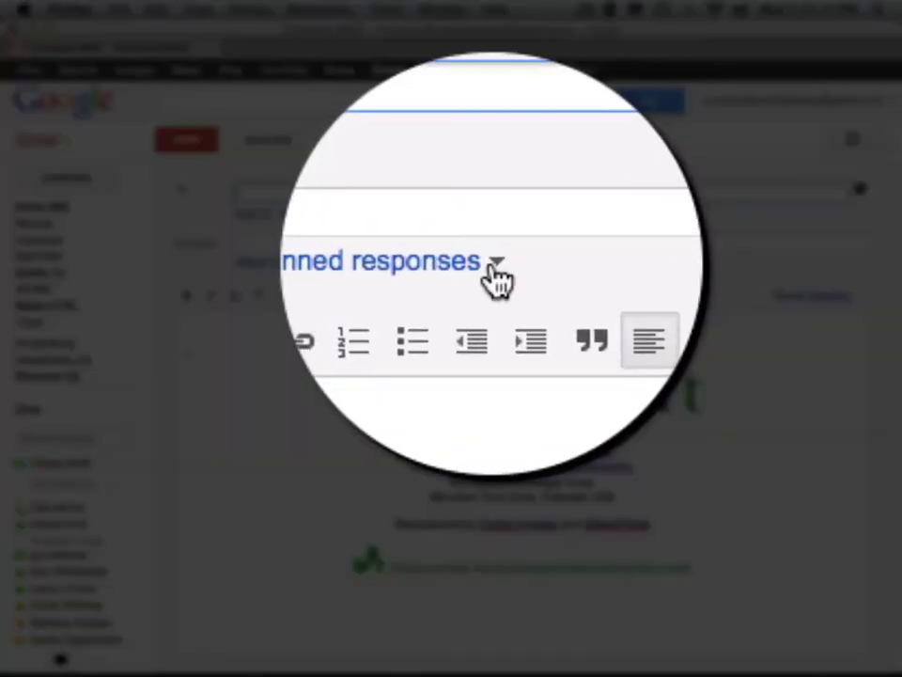
left_click(493, 263)
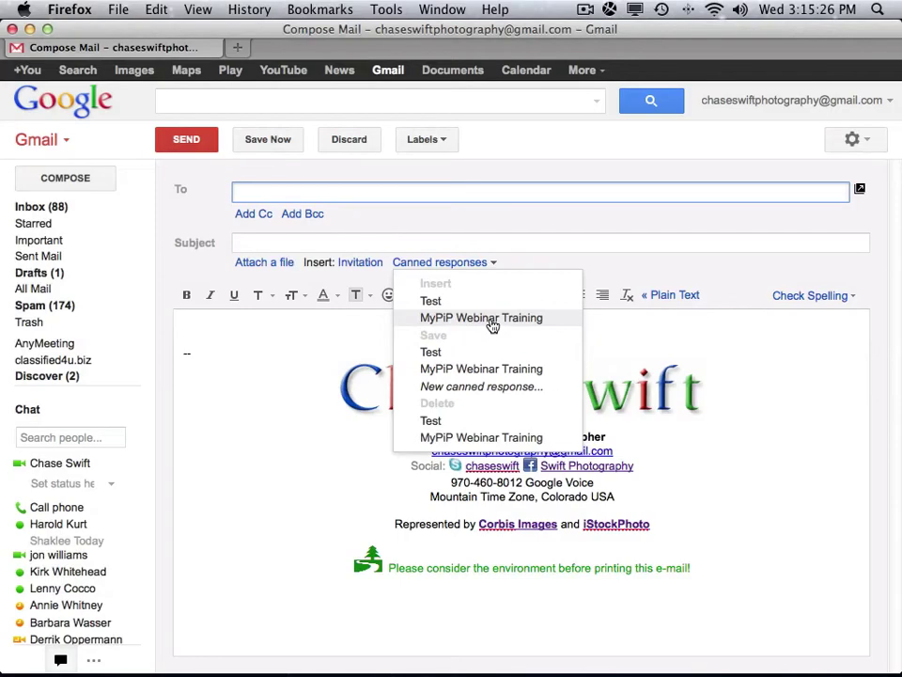
left_click(490, 323)
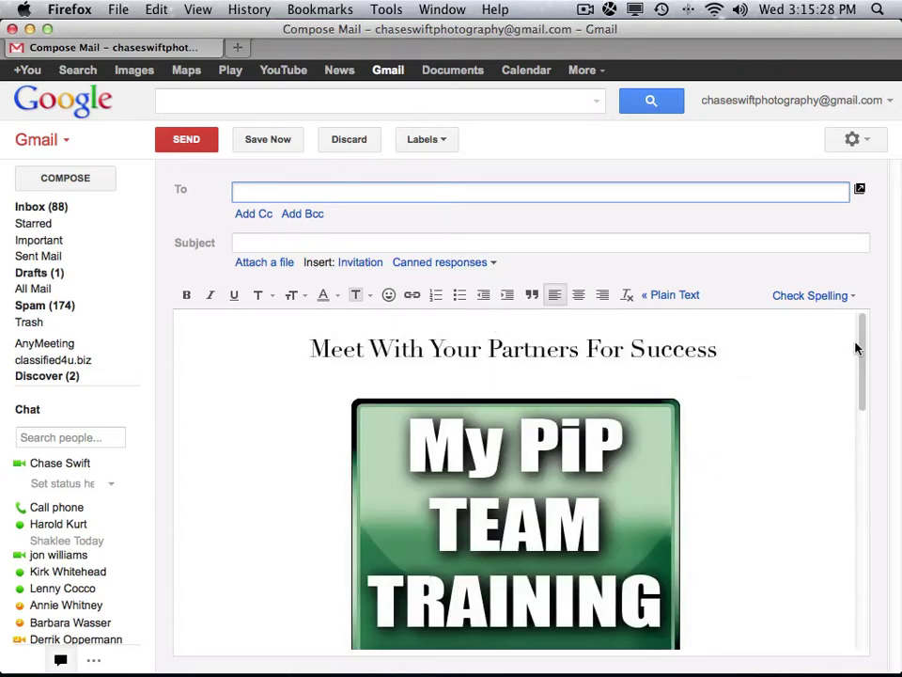
mouse_move(861, 347)
left_mouse_down()
mouse_move(832, 444)
mouse_move(817, 598)
mouse_move(703, 352)
mouse_move(322, 185)
left_mouse_up()
Delete the canned response named 'Test' and confirm the deletion.
left_click(281, 243)
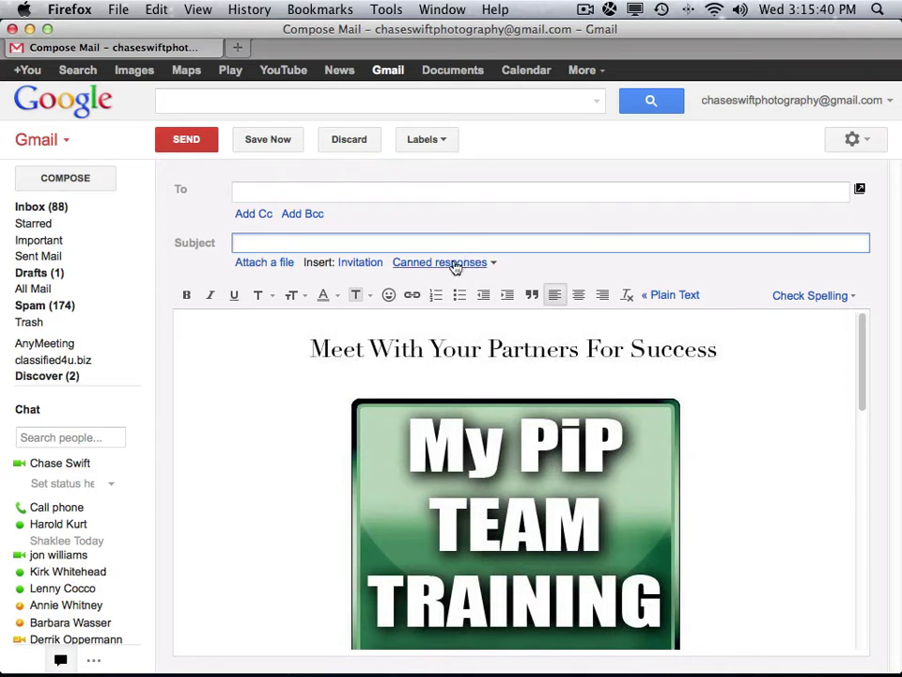
left_click(493, 265)
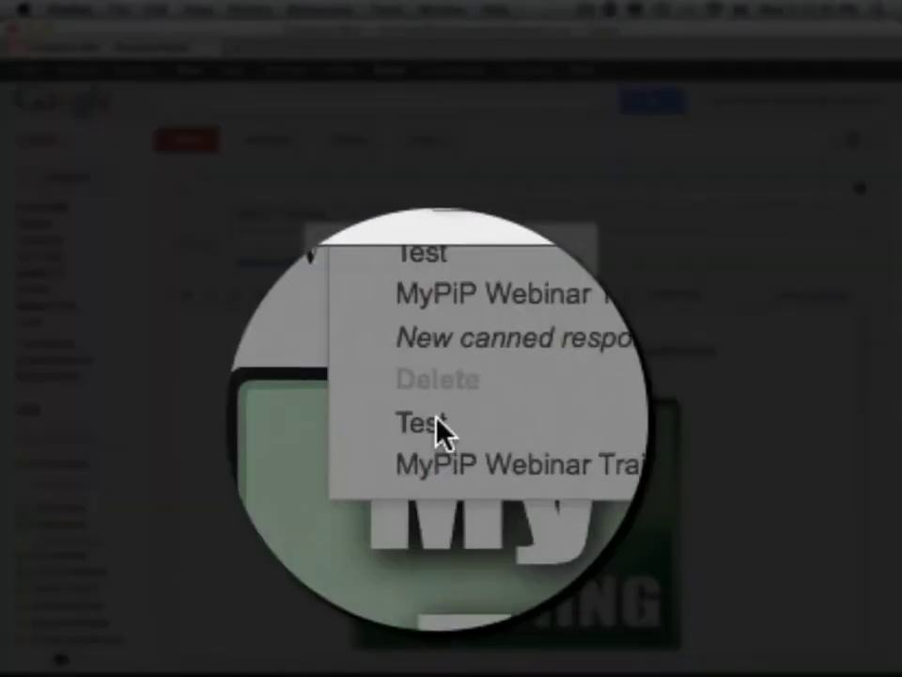
left_click(435, 423)
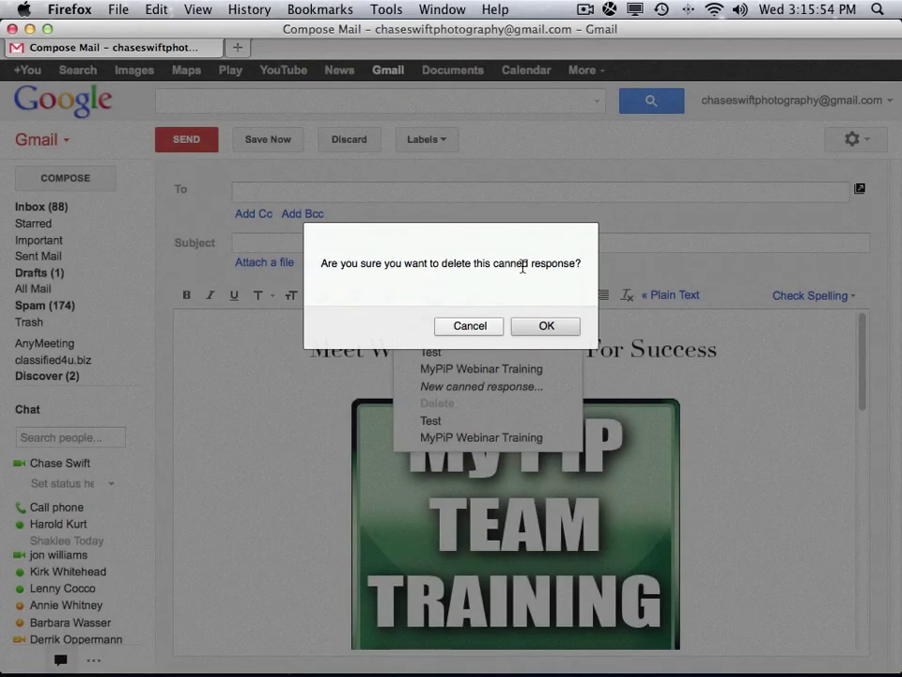
left_click(554, 326)
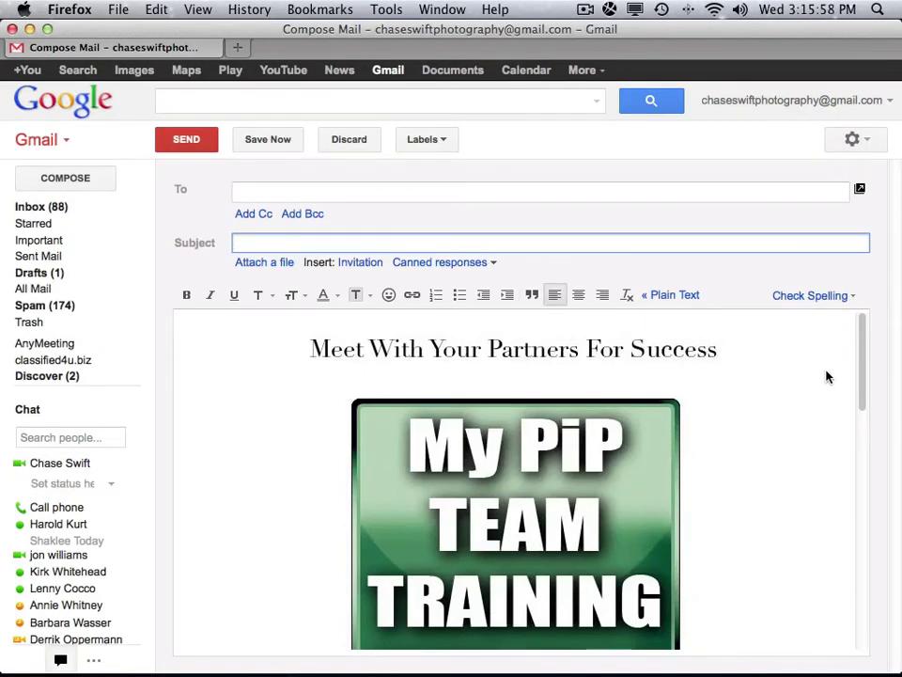
Delete the signature block and add 'Free' before Webinar in the last line.
scroll(846, 423, "down", 15)
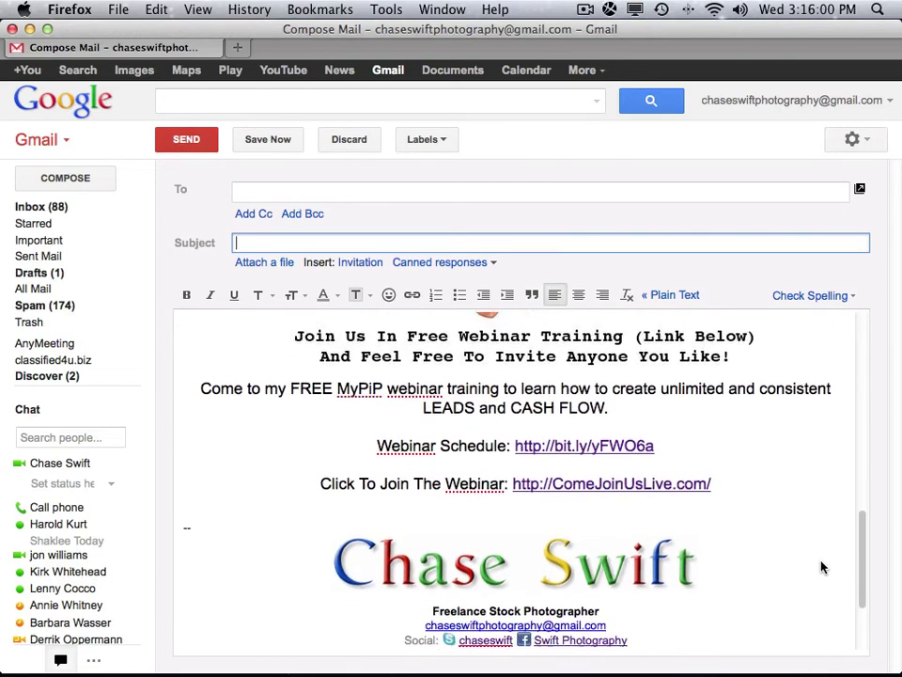
left_click_drag(181, 439, 518, 671)
key("BackSpace")
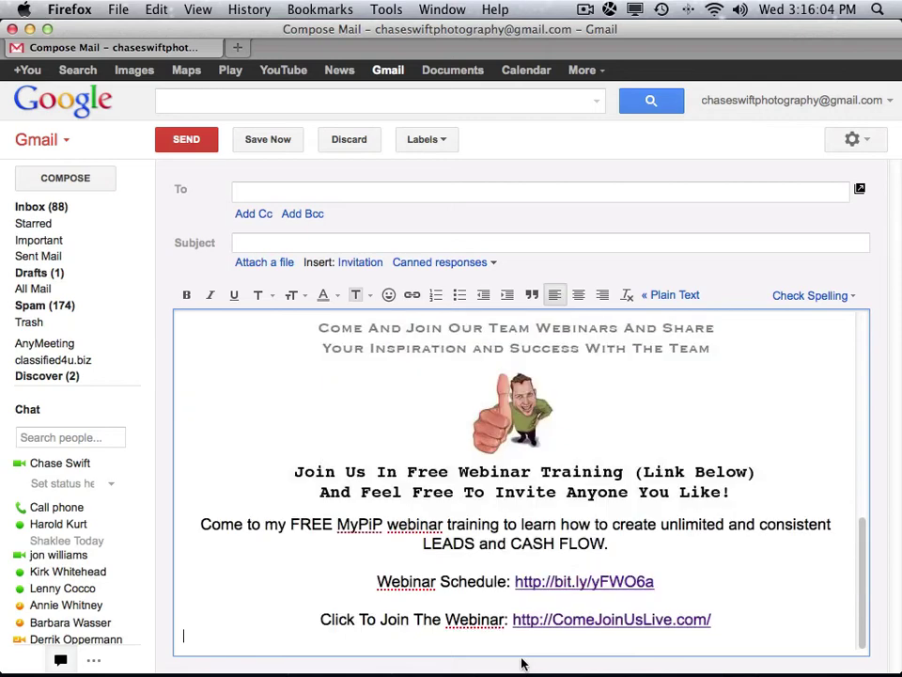
key("BackSpace")
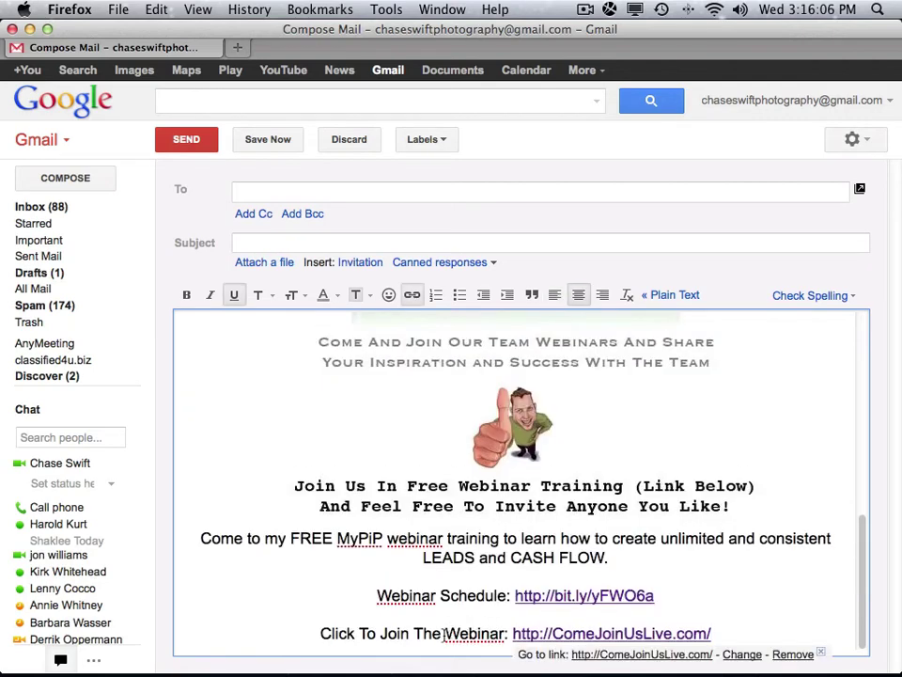
left_click(446, 634)
type("Free")
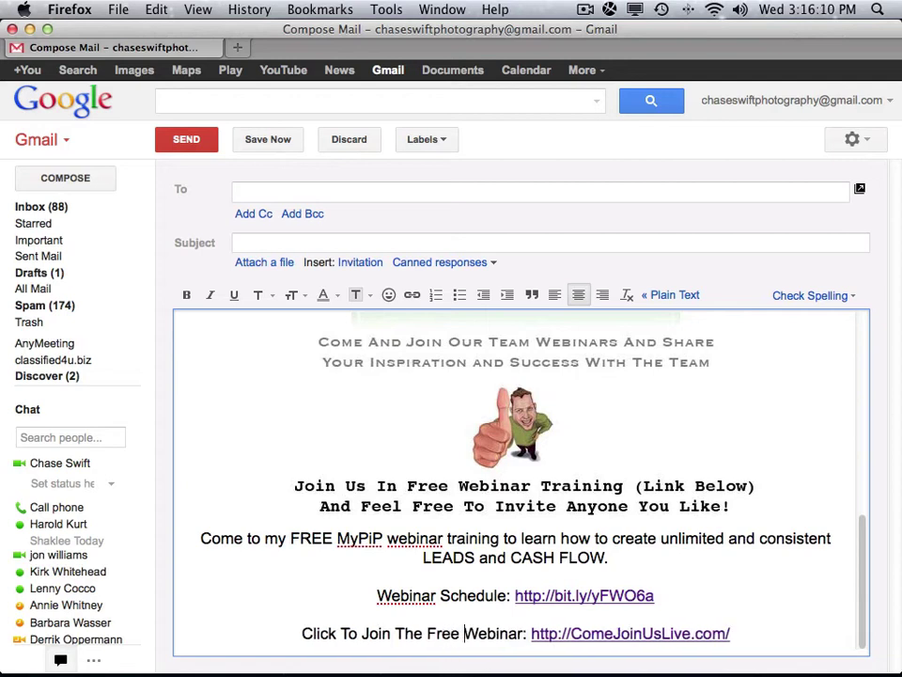
double_click(443, 633)
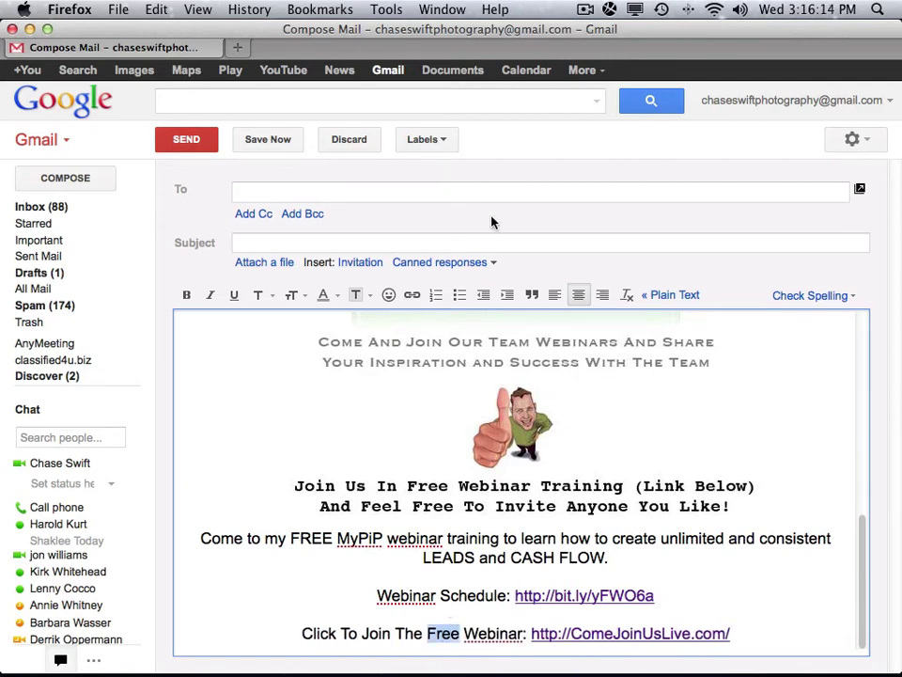
Overwrite the saved 'MyPiP Webinar Training' response with this draft, then discard the draft.
left_click(494, 264)
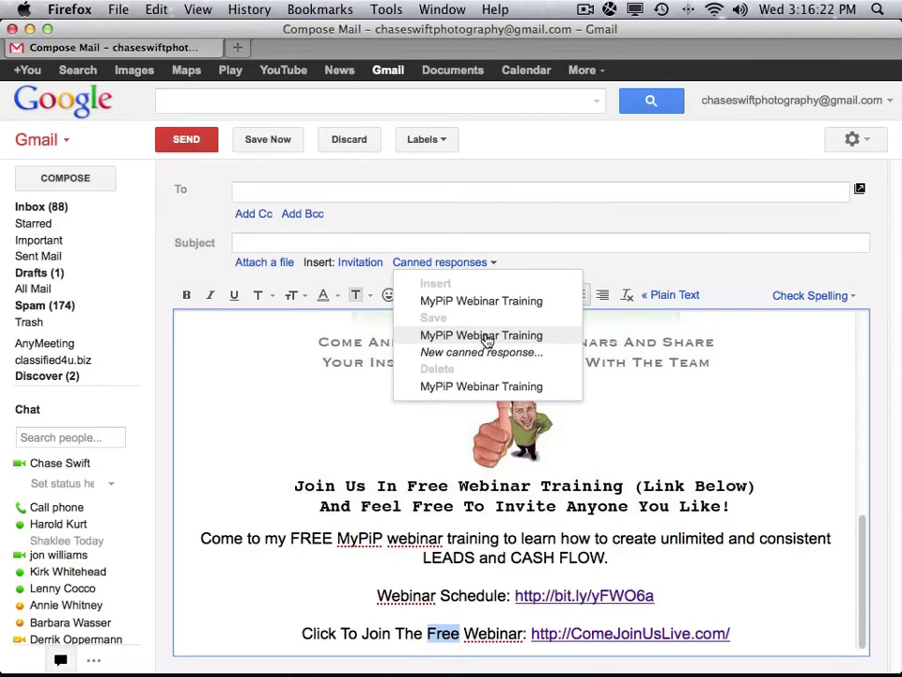
left_click(485, 340)
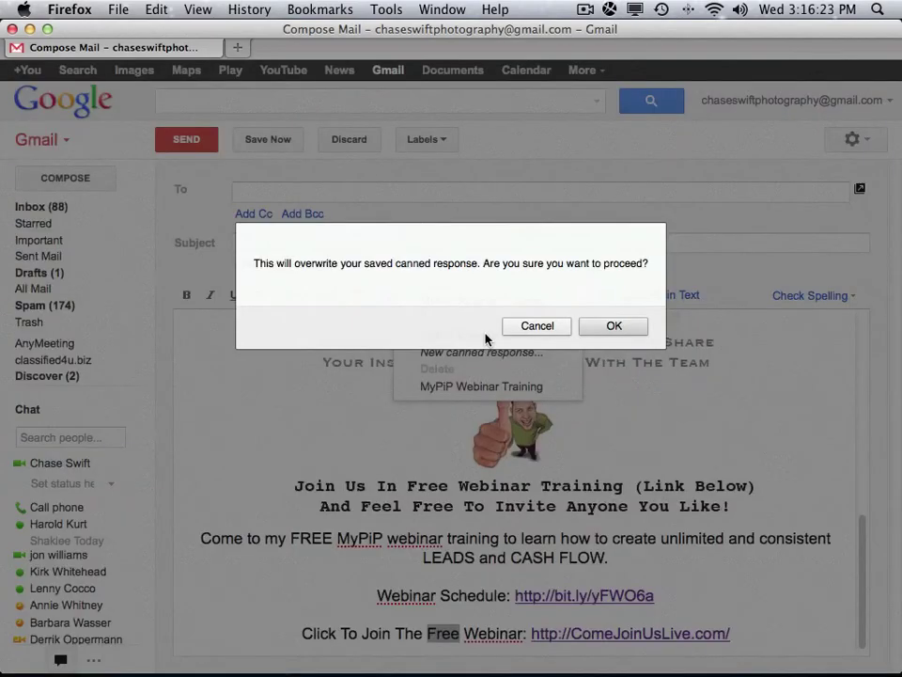
left_click(595, 326)
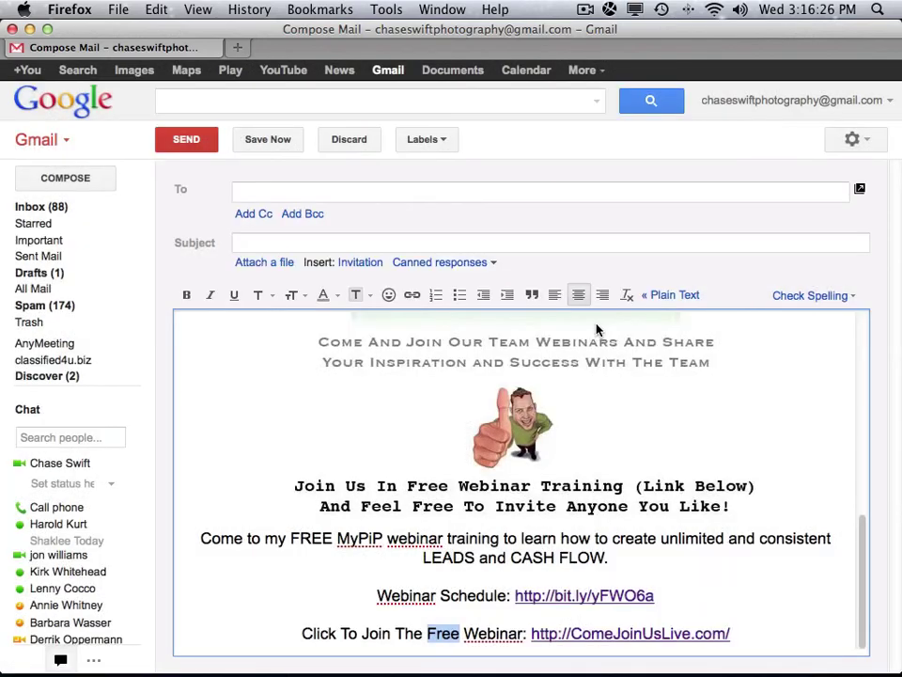
left_click(355, 140)
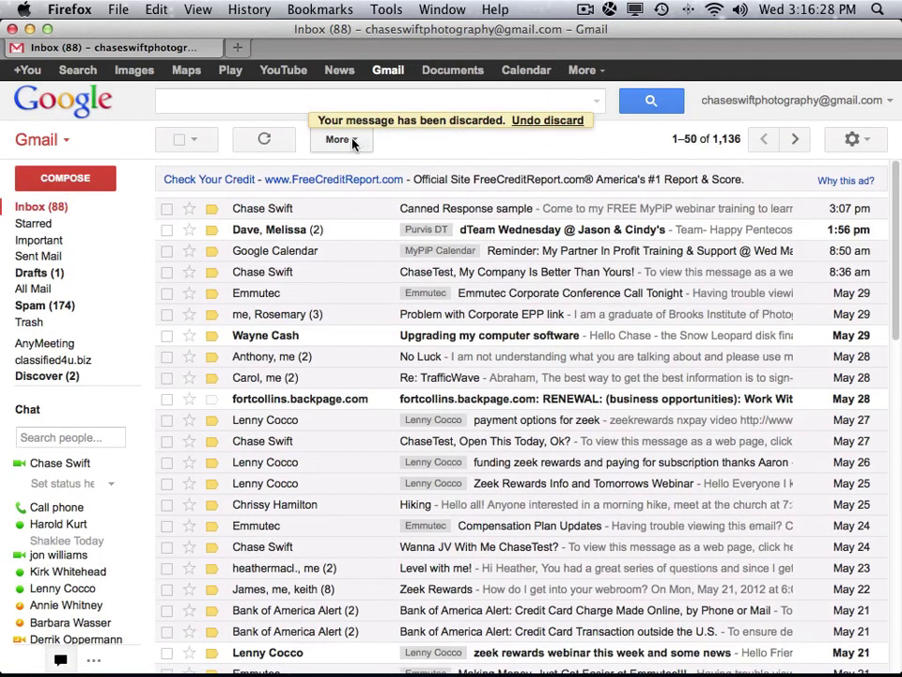
Insert the updated 'MyPiP Webinar Training' response in a new message and check 'Click To Join The Free Webinar'.
left_click(82, 182)
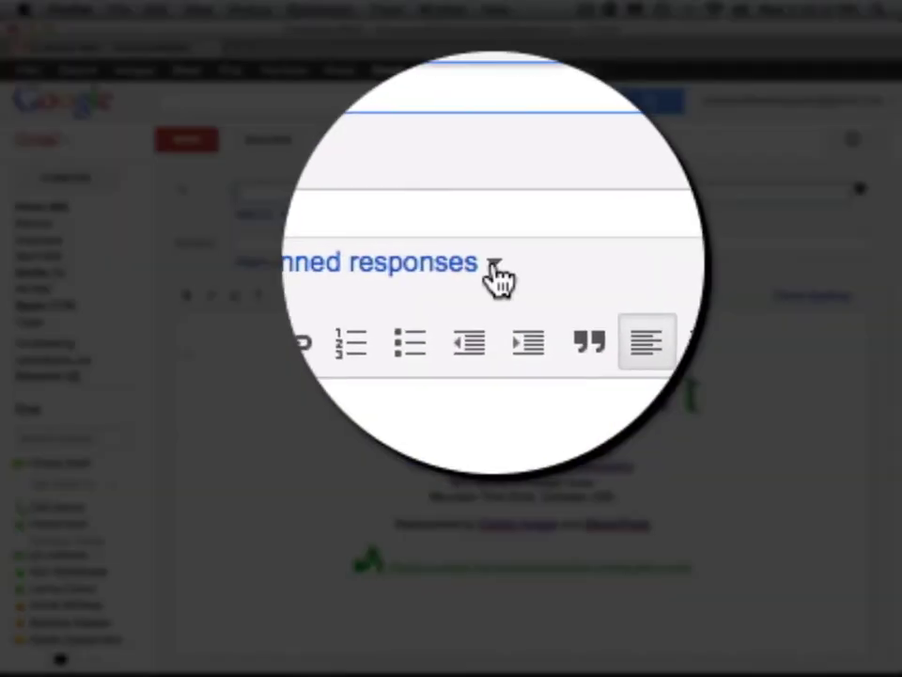
left_click(493, 262)
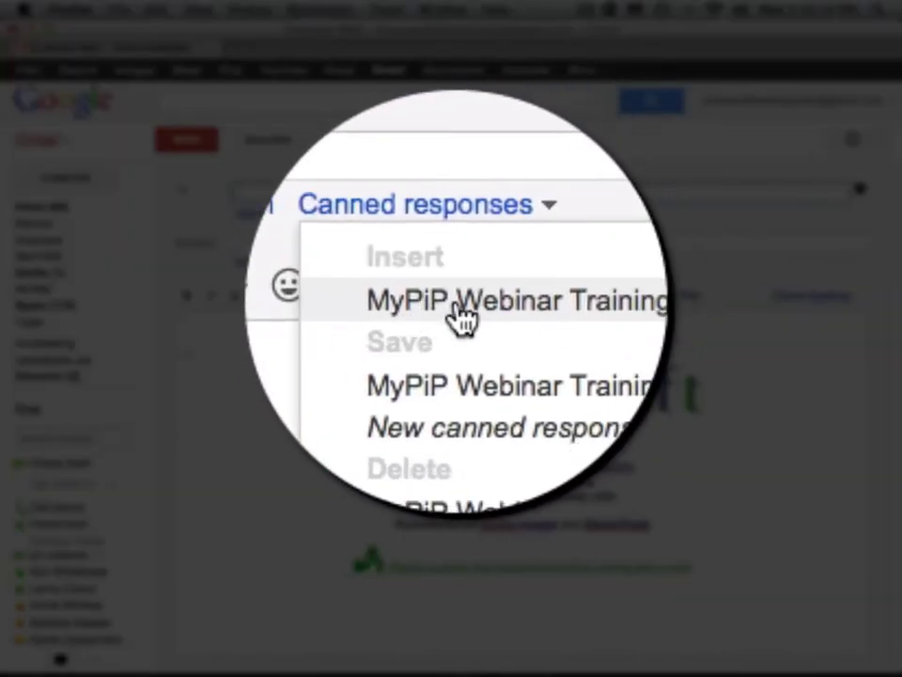
left_click(483, 310)
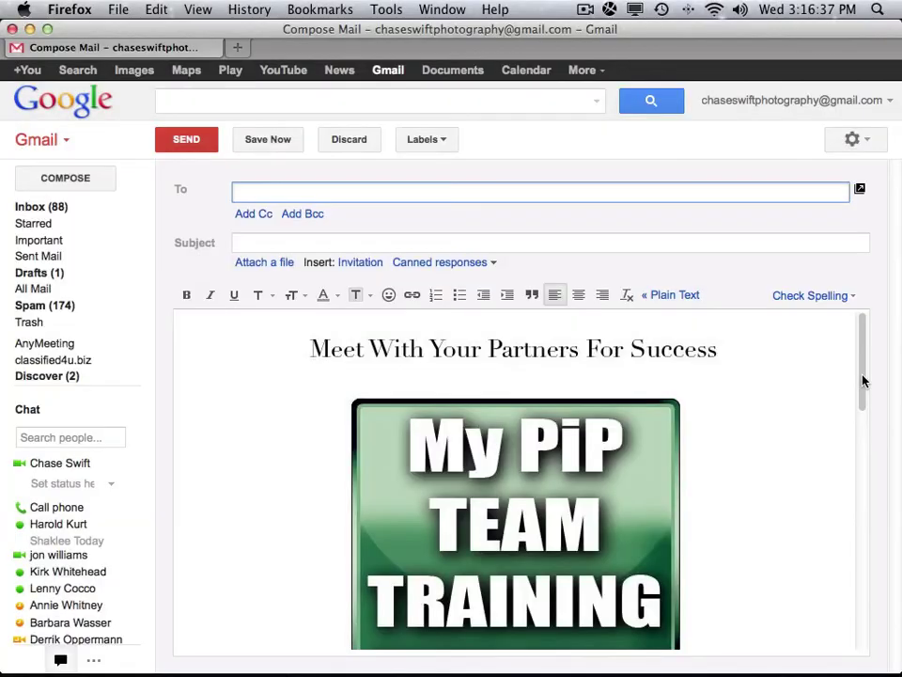
left_click_drag(861, 378, 844, 596)
double_click(442, 431)
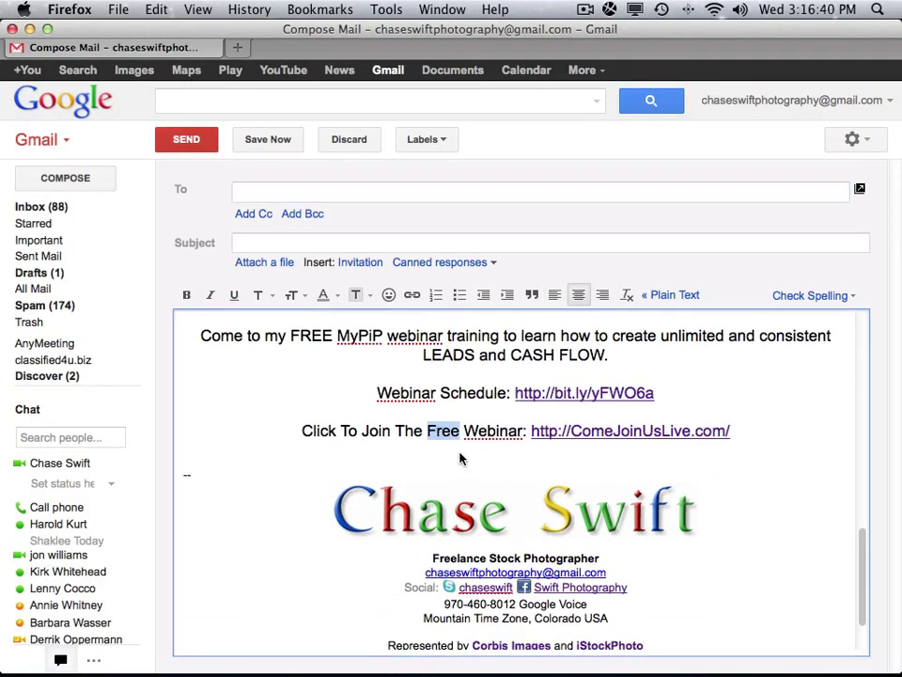